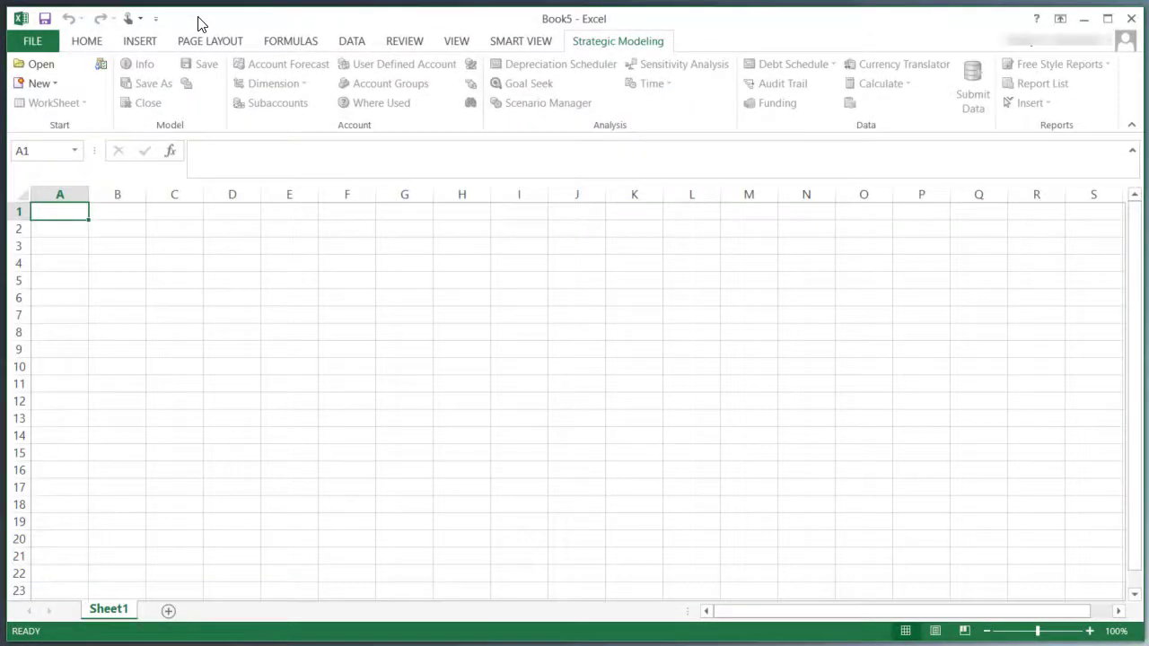
Open the Americas.alc model from the _Strategic_Finance_Files folder.
left_click(40, 64)
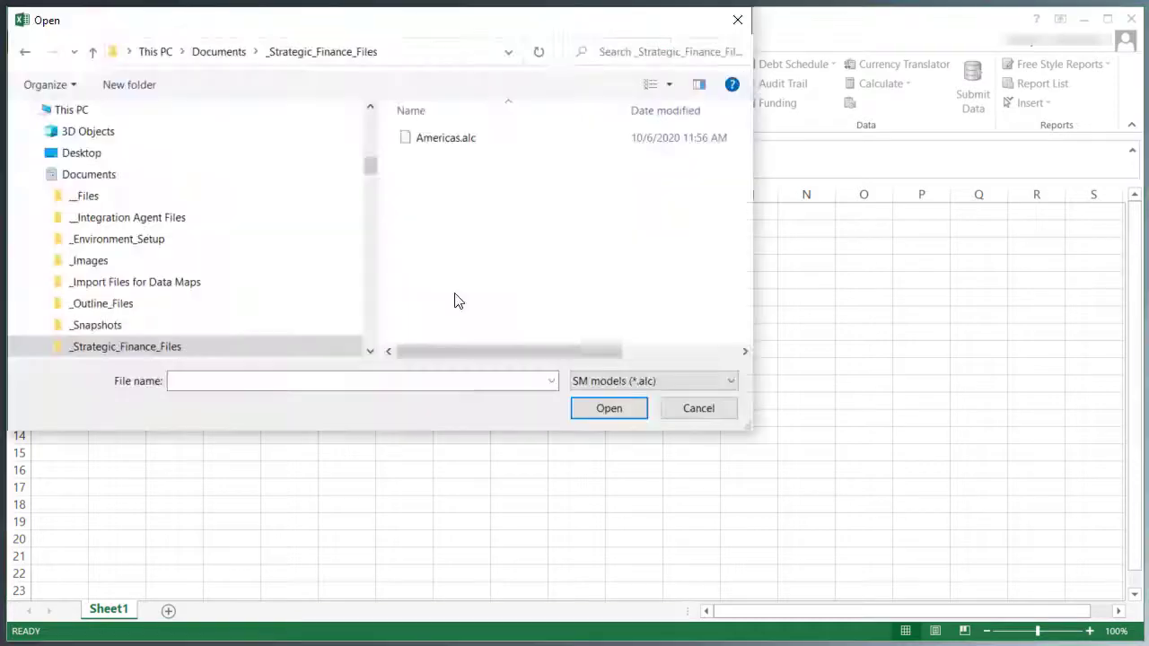
left_click(426, 140)
left_click(595, 408)
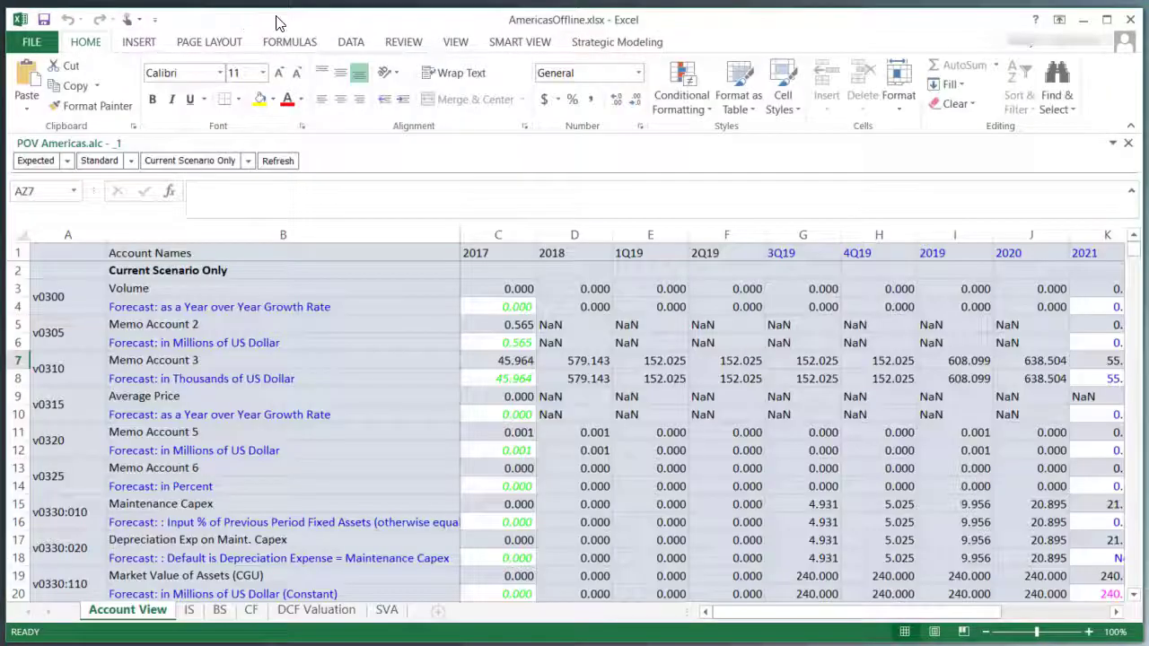
Save a copy of the open model in the etc folder as a Strategic Modeling model named Americas.
left_click(609, 44)
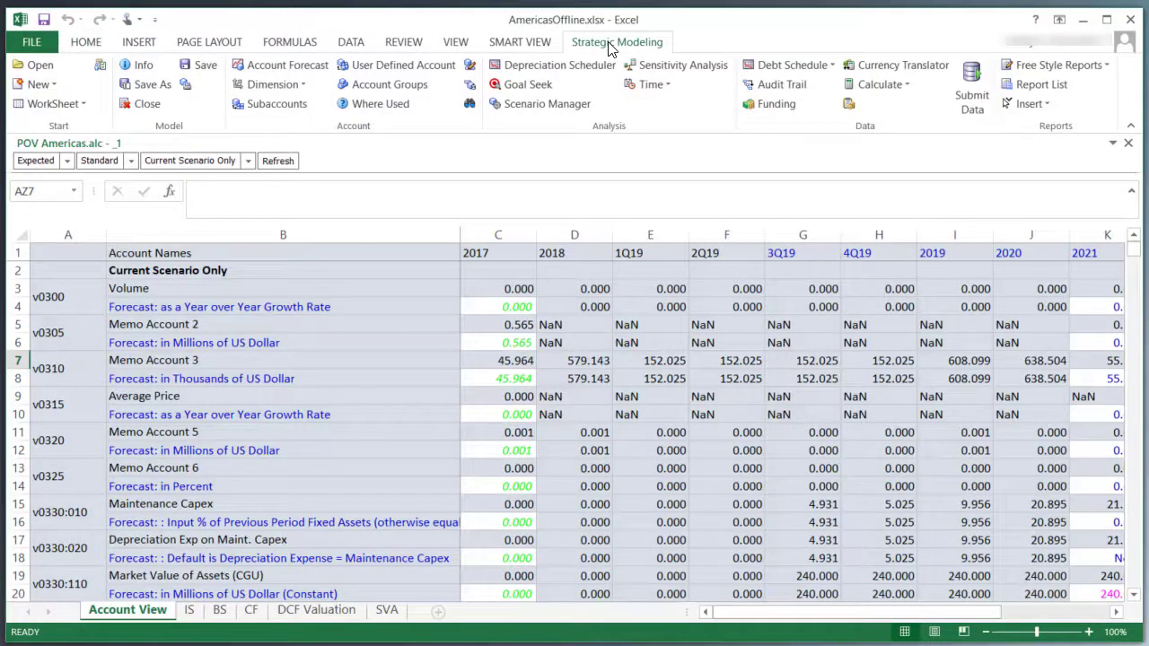
left_click(155, 85)
type("Americas")
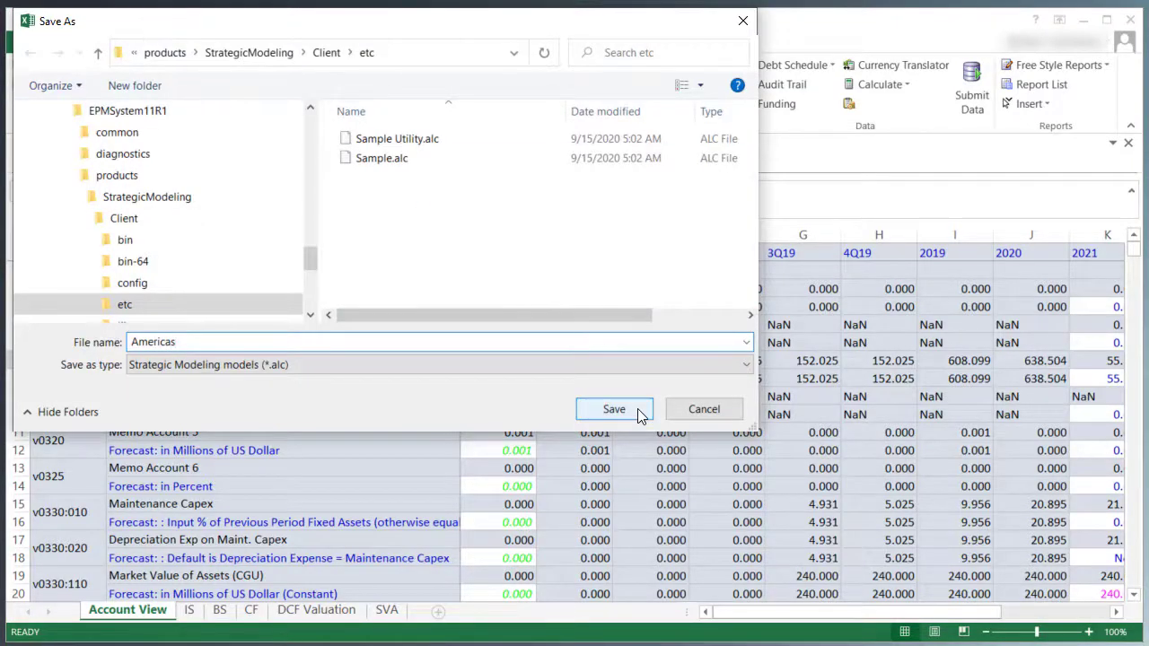
left_click(614, 410)
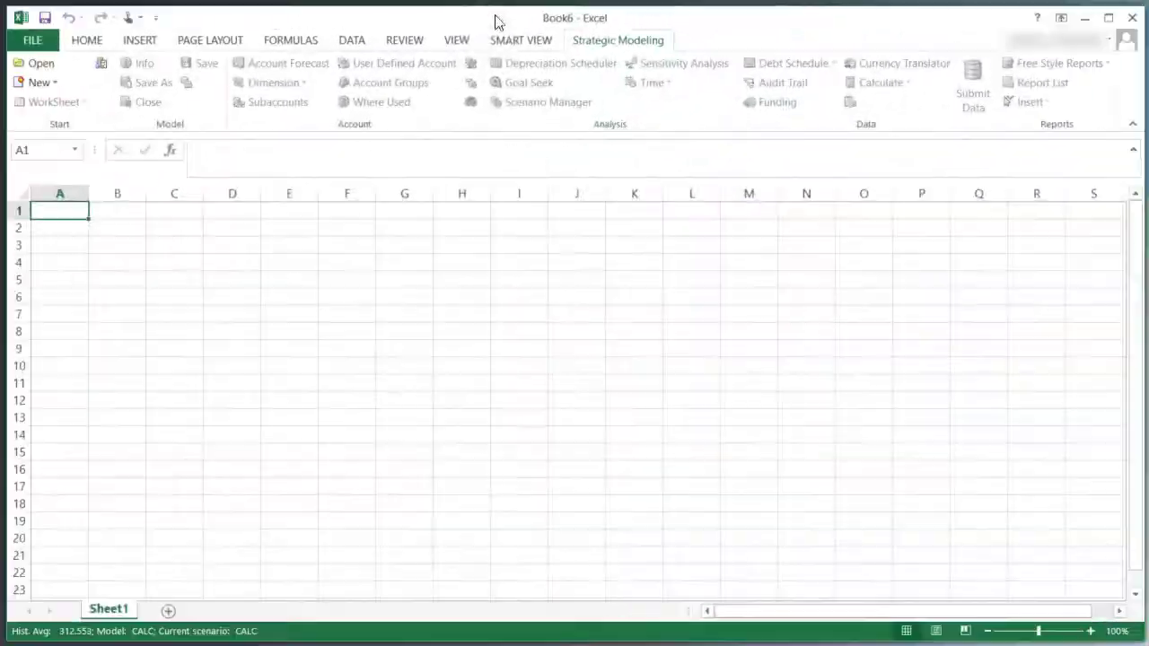
Open the Americas.alt template file from the _Strategic_Finance_Files folder.
left_click(41, 65)
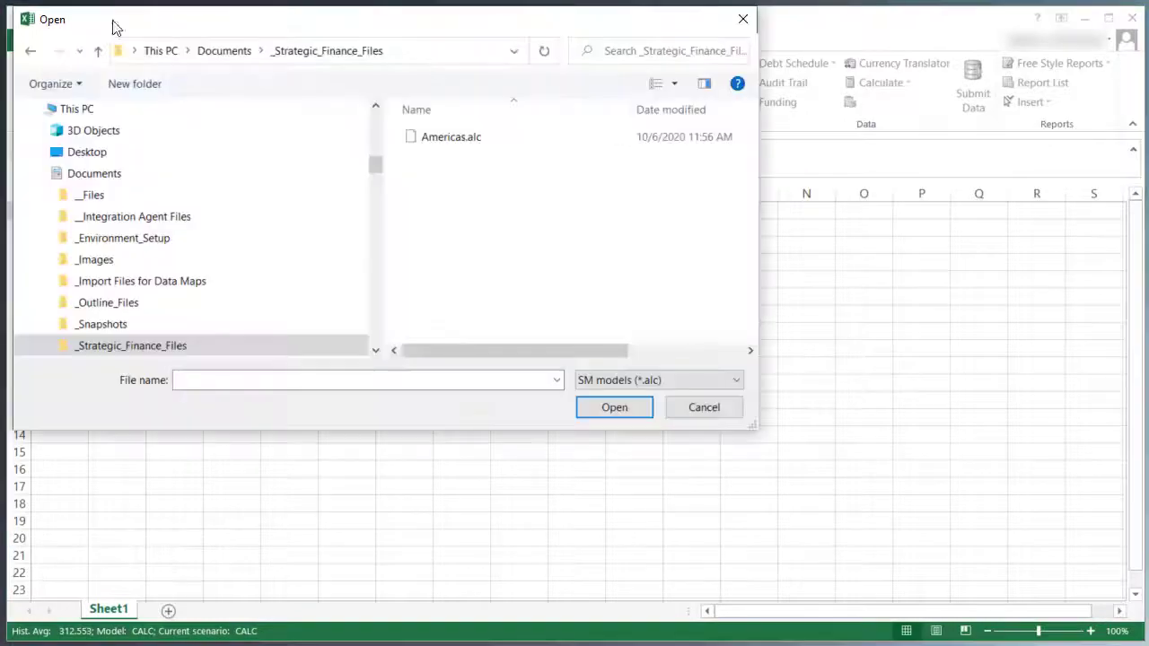
left_click(691, 380)
left_click(669, 409)
left_click(451, 156)
left_click(615, 407)
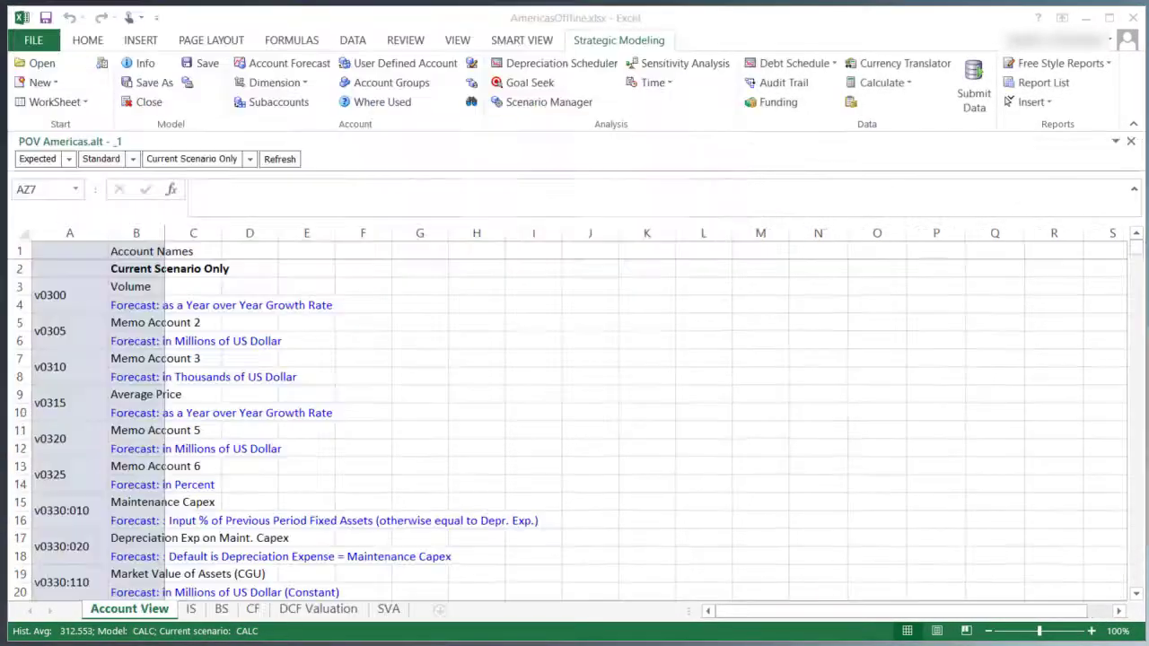
Save the open file in the etc folder as a template model (*.alt) with file name and template name Americas.
left_click(153, 82)
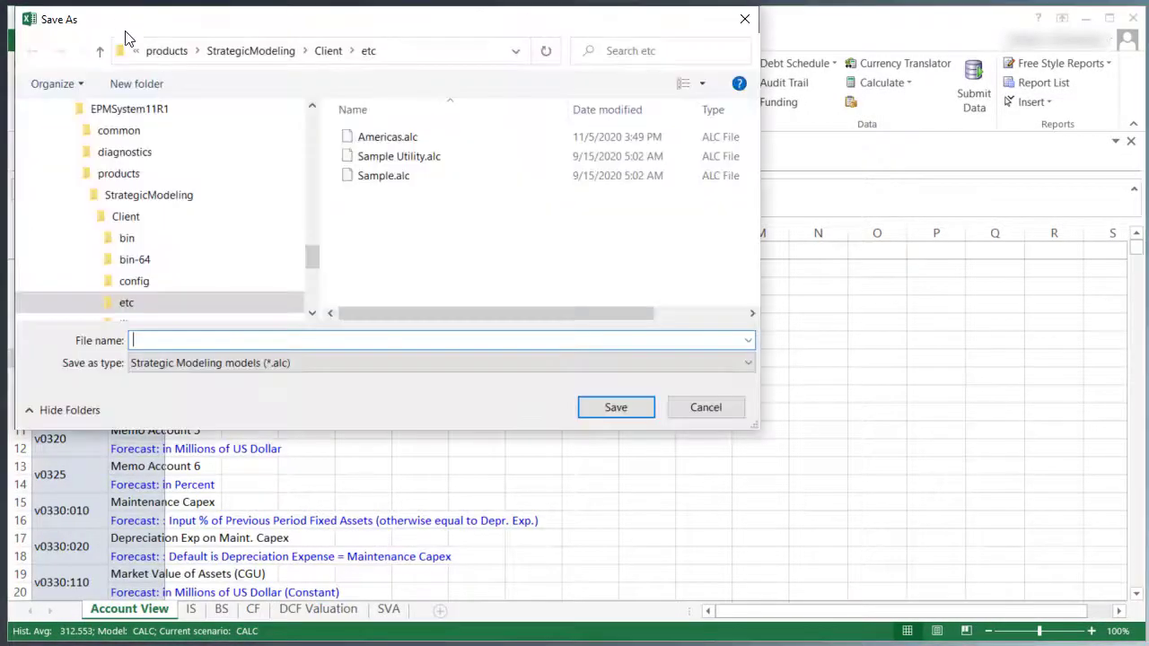
left_click(287, 363)
left_click(252, 387)
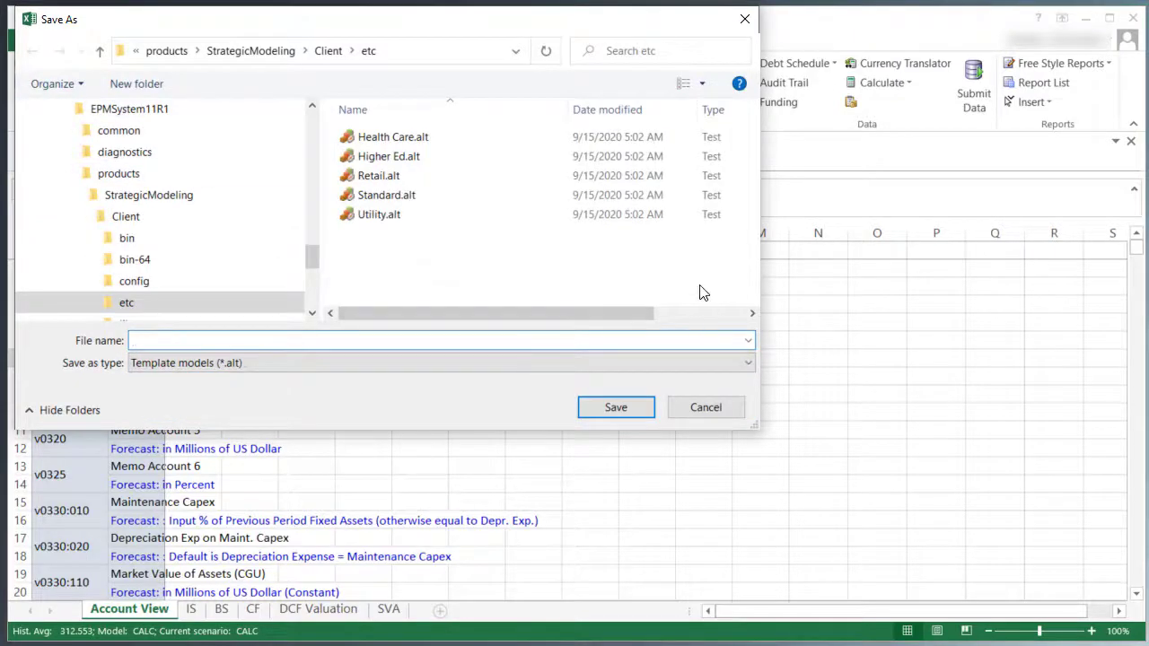
type("Americas")
left_click(613, 406)
type("Am")
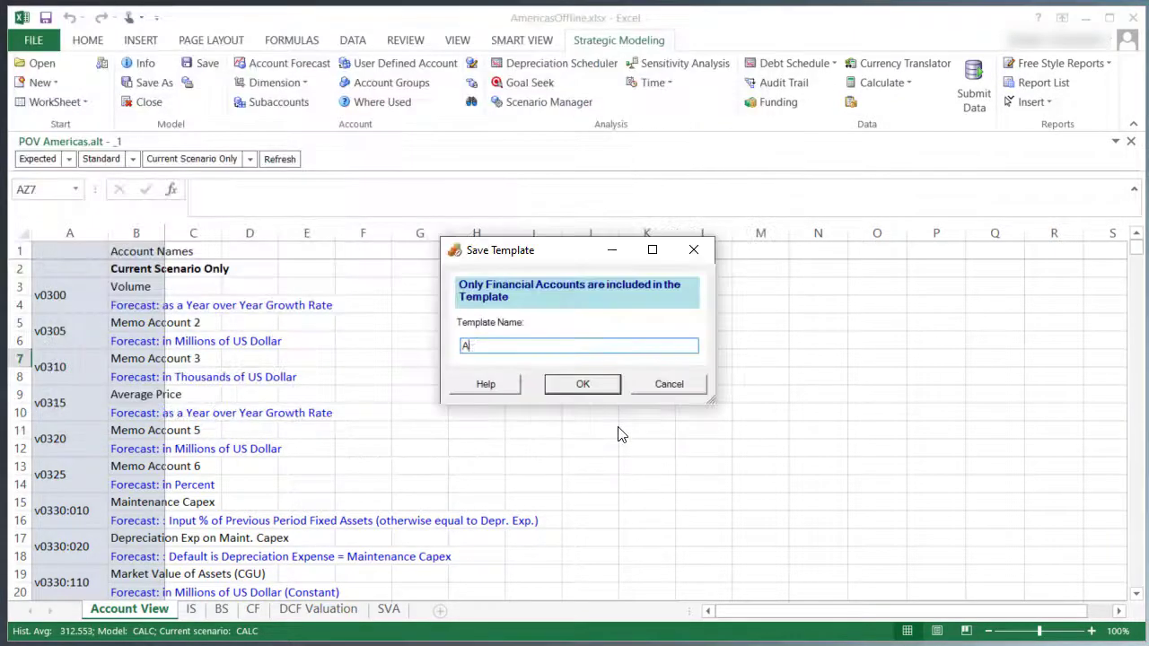
type("ericas")
left_click(607, 388)
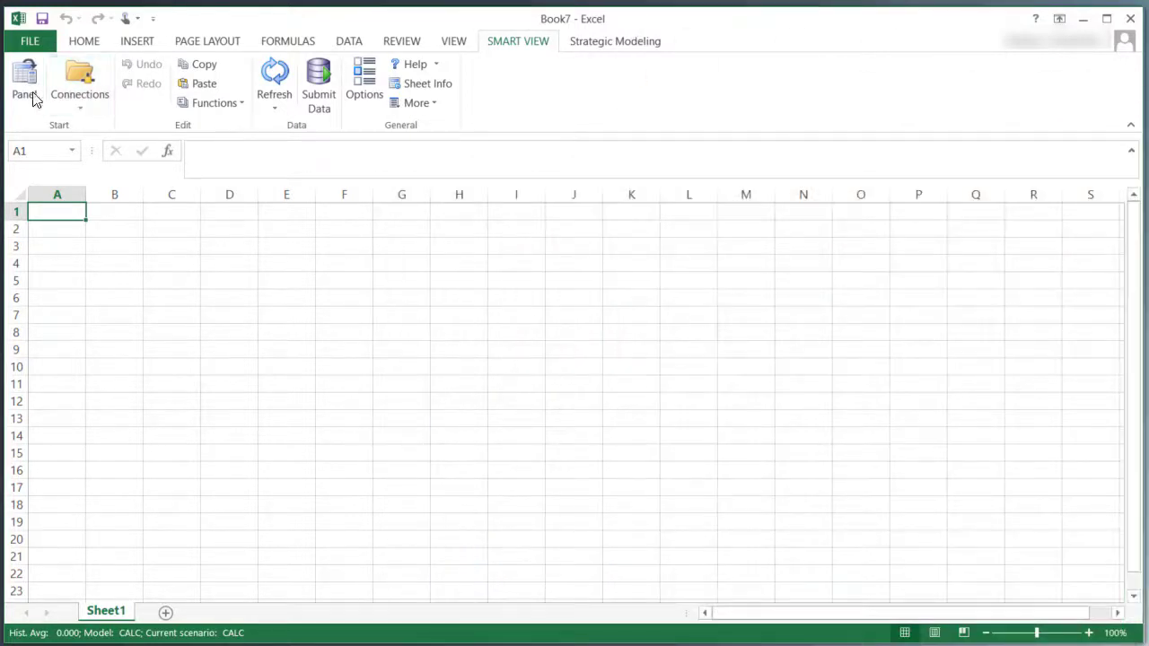
Create a new server model named Americas under Model View, using the local model Americas.alc as the source.
left_click(27, 95)
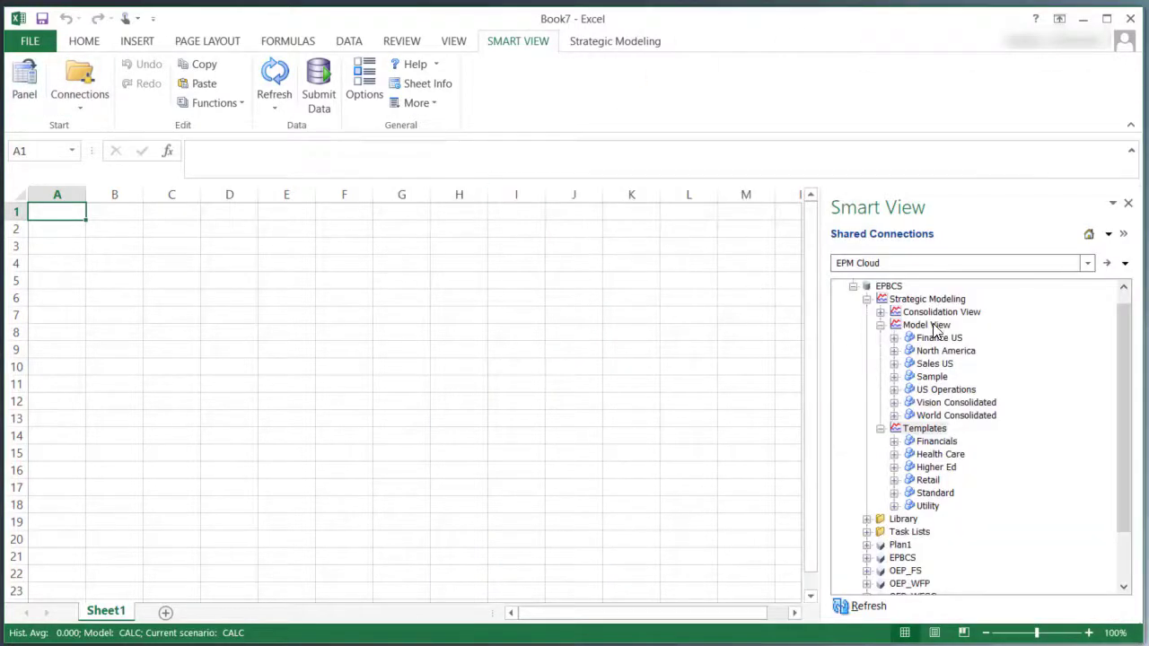
right_click(943, 330)
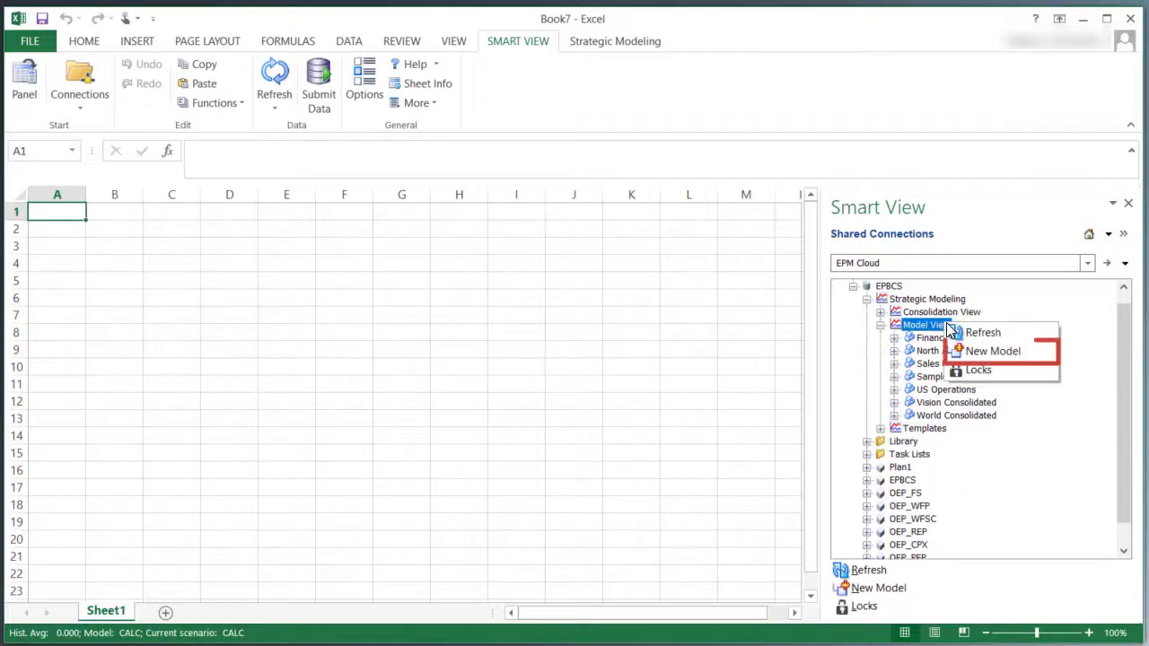
left_click(1004, 351)
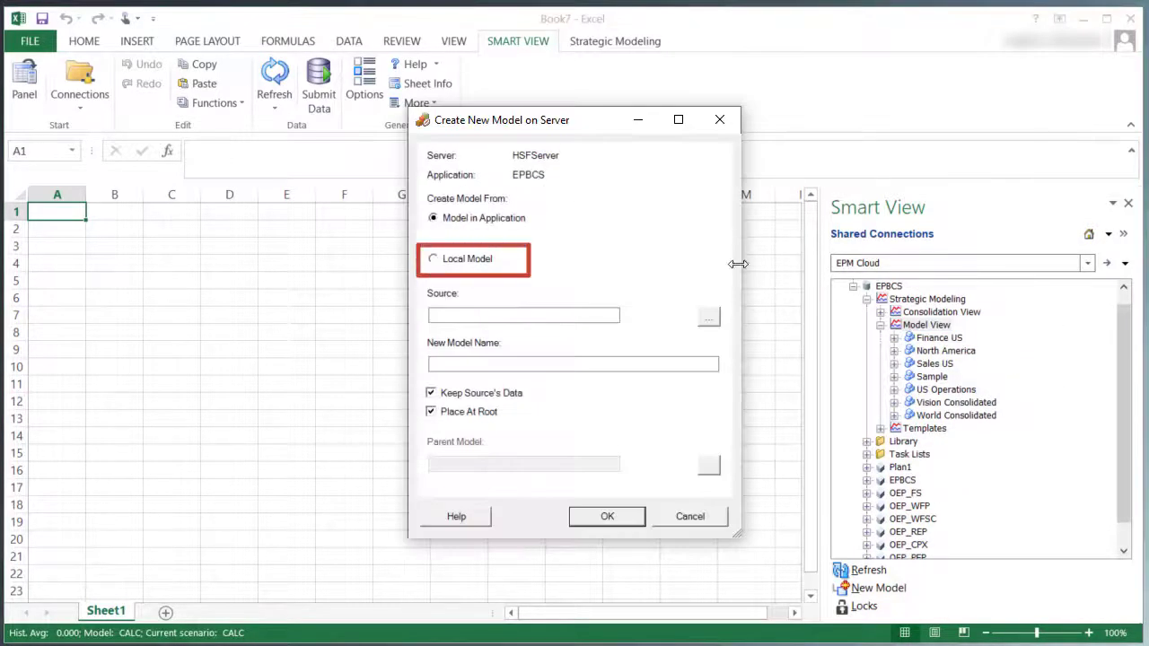
left_click(460, 262)
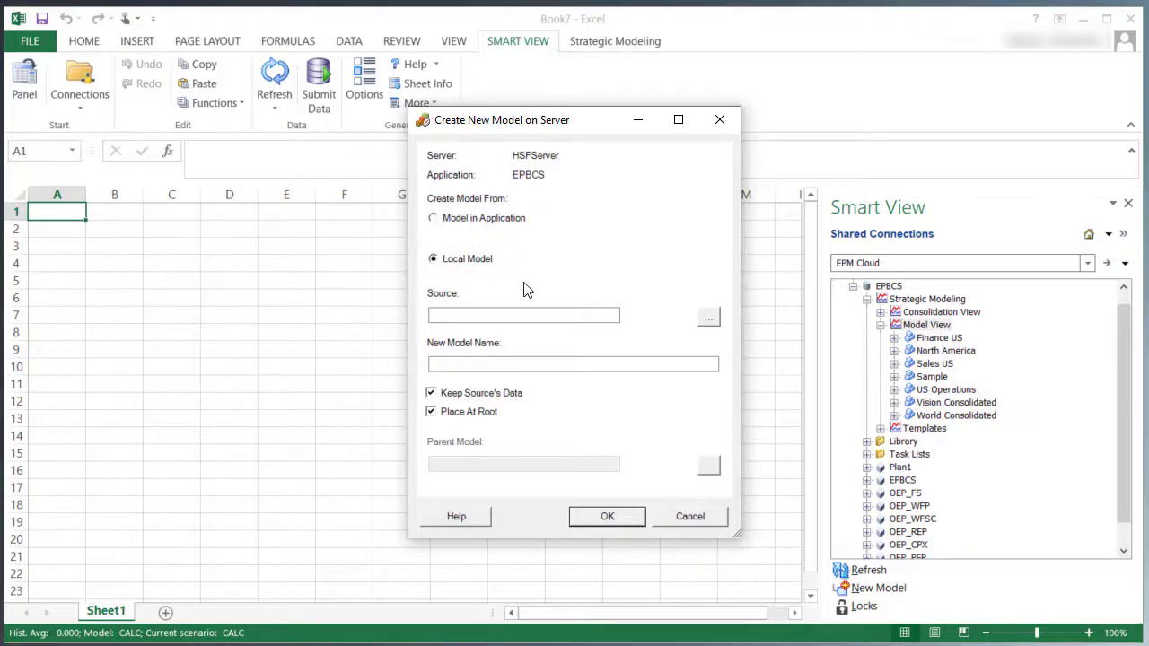
left_click(708, 322)
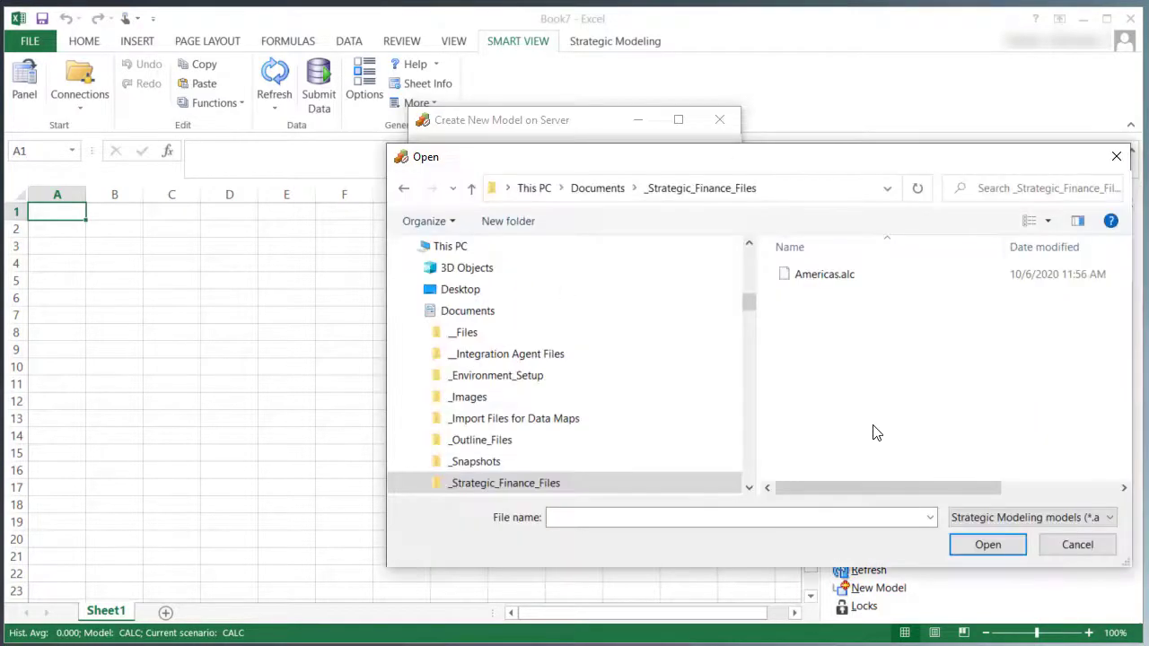
left_click(819, 276)
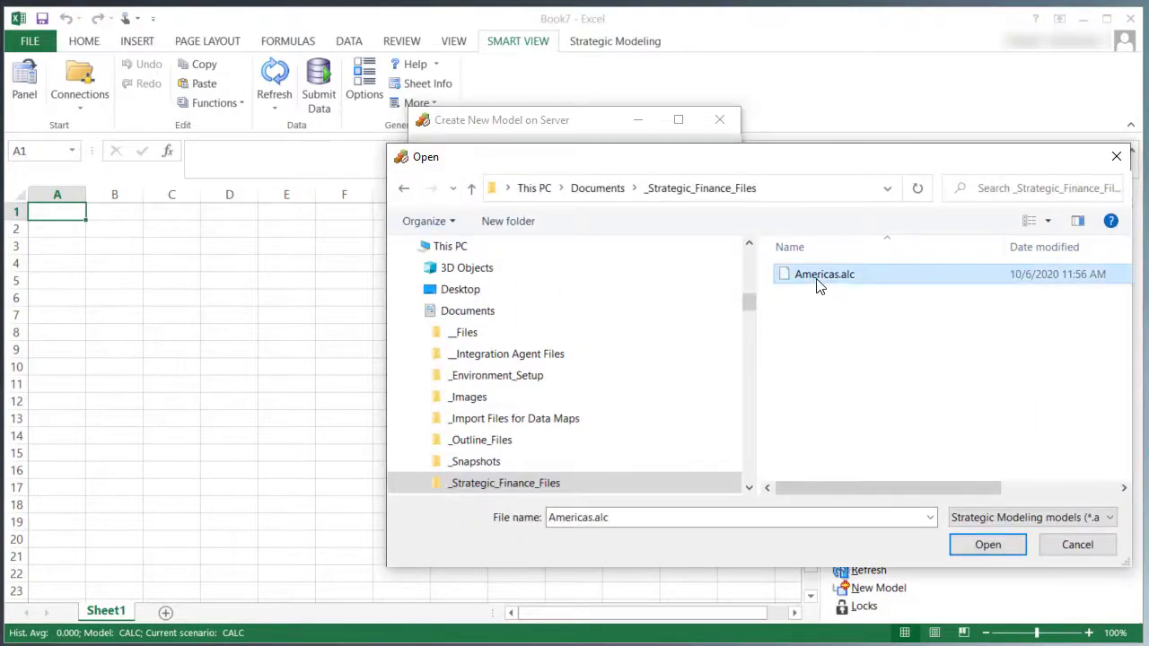
left_click(988, 545)
left_click(656, 367)
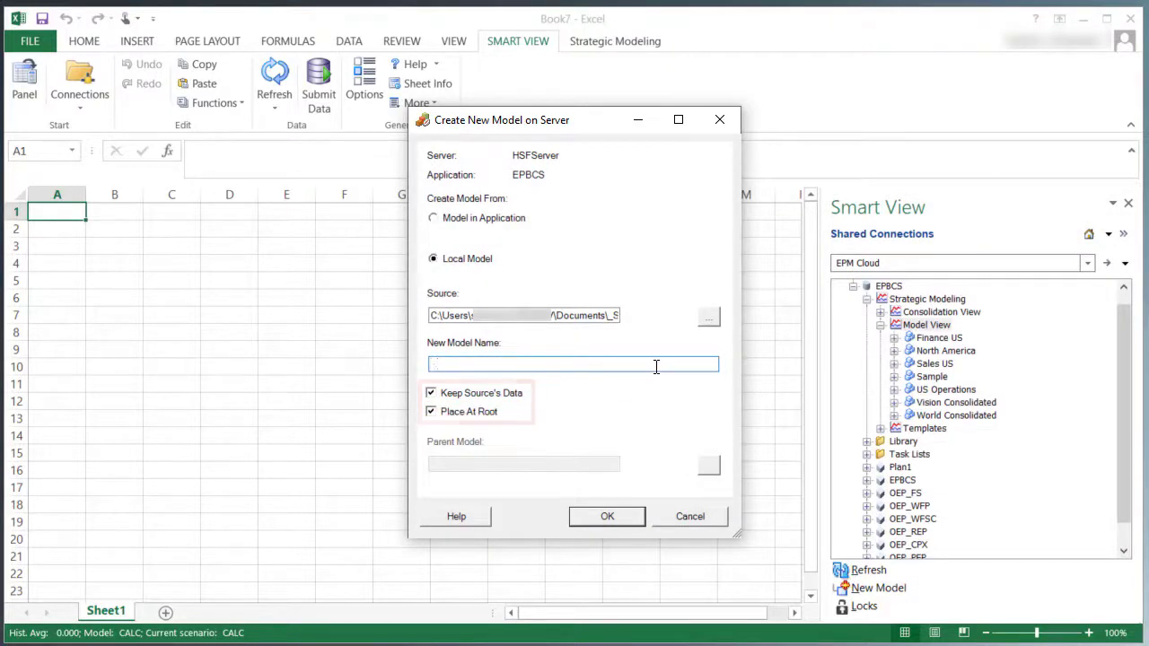
type("Americas")
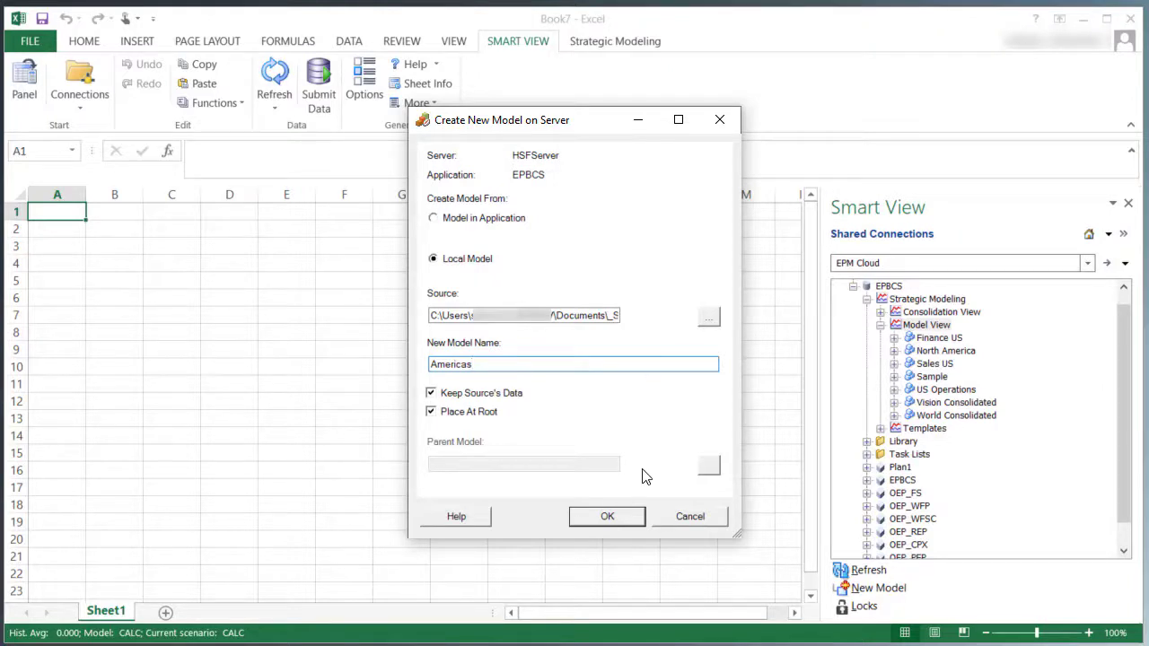
left_click(621, 519)
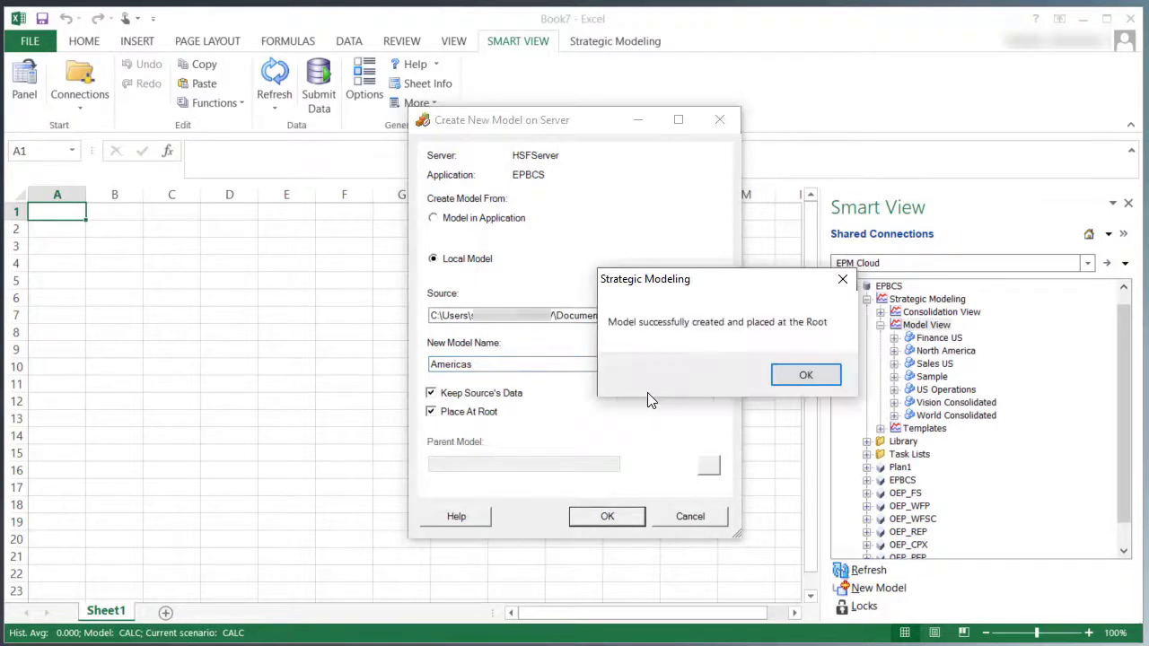
left_click(802, 376)
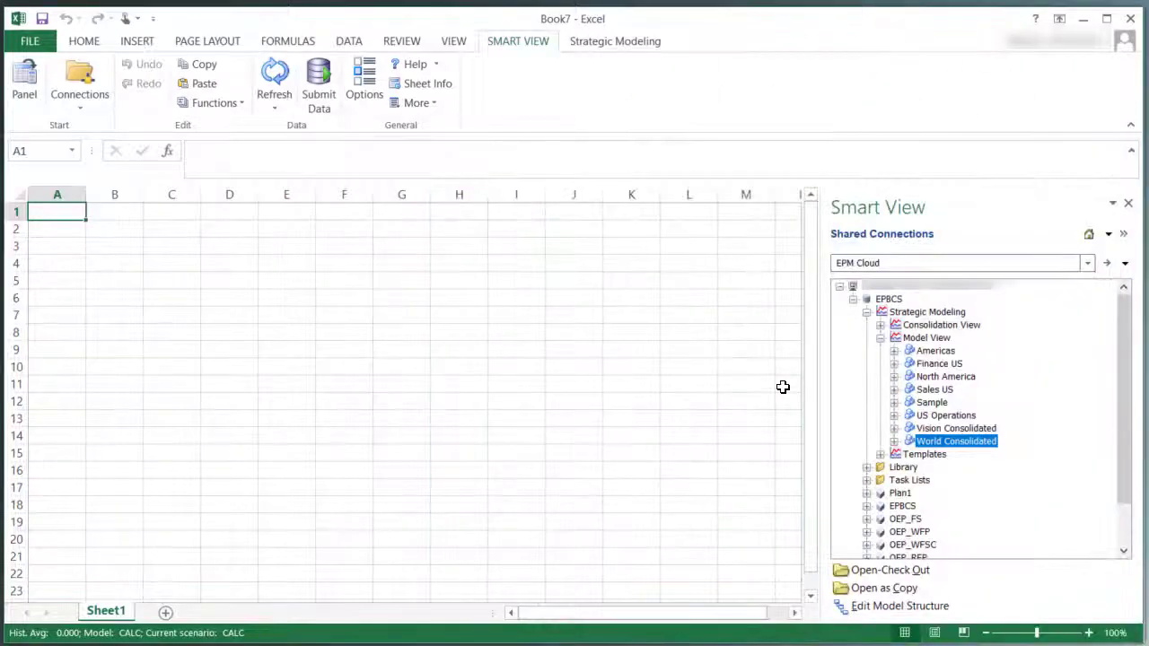
Import the Americas.alt template into the server's Templates with the new template name Finance Americas.
right_click(931, 454)
left_click(992, 482)
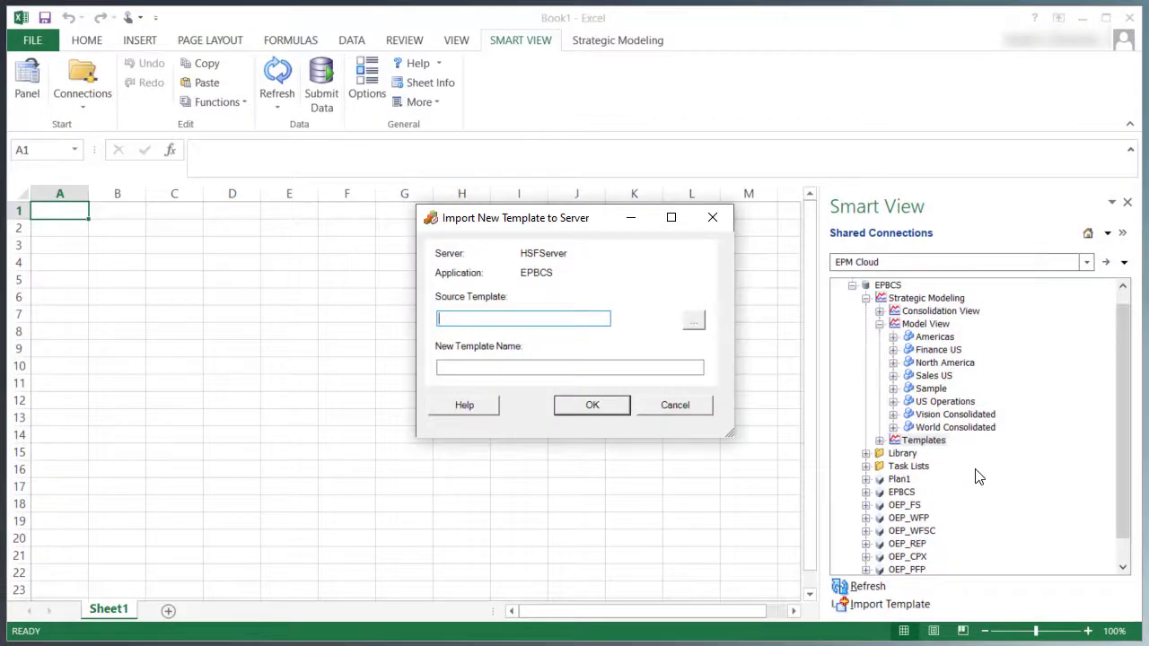
left_click(694, 321)
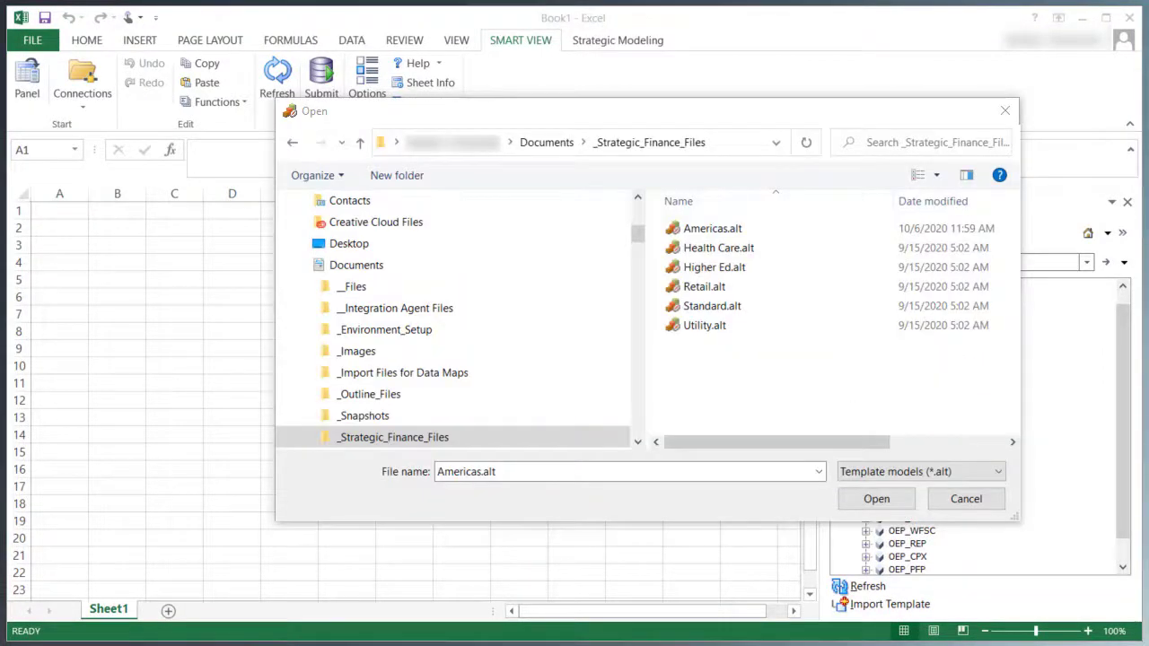
left_click(731, 228)
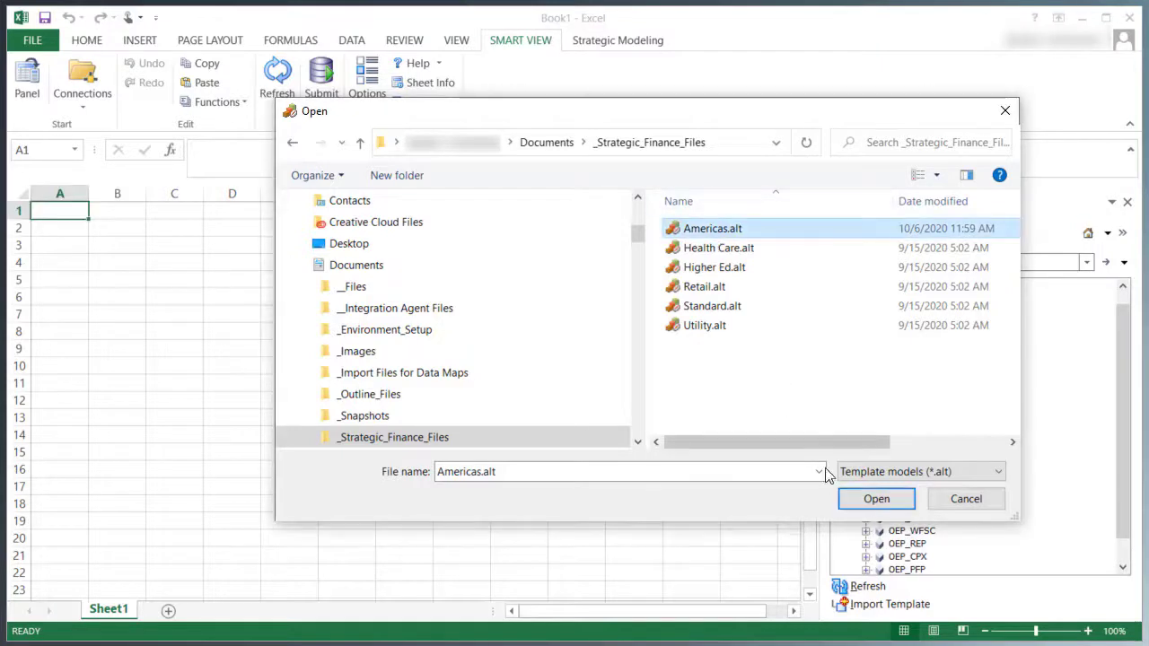
left_click(863, 500)
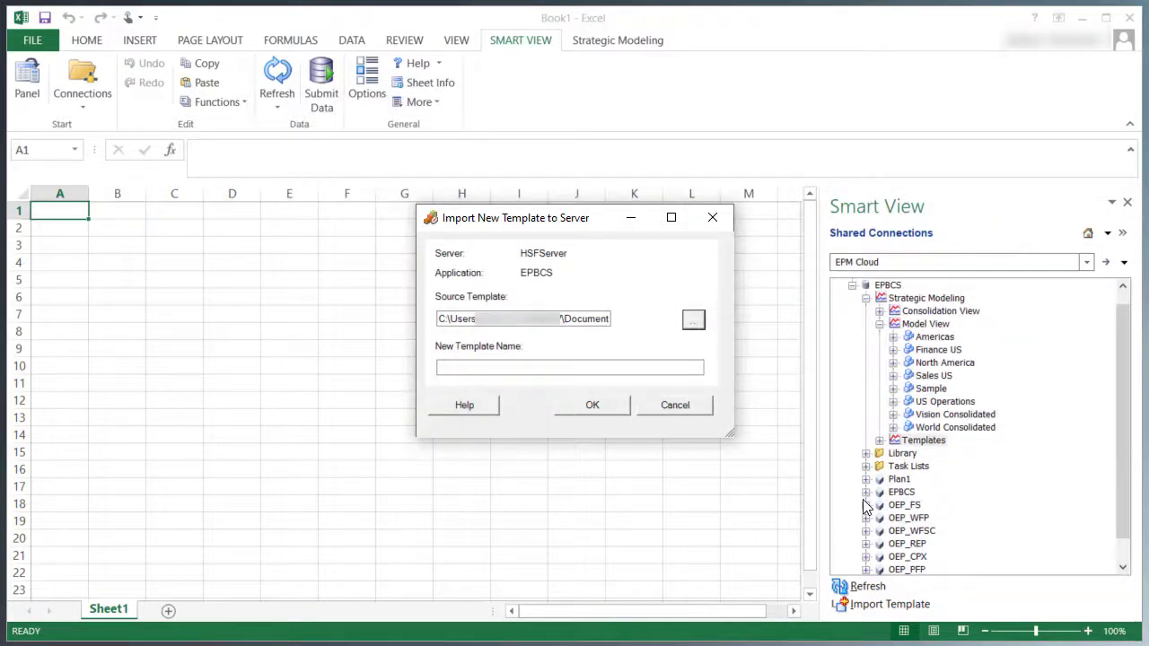
type("Finance ")
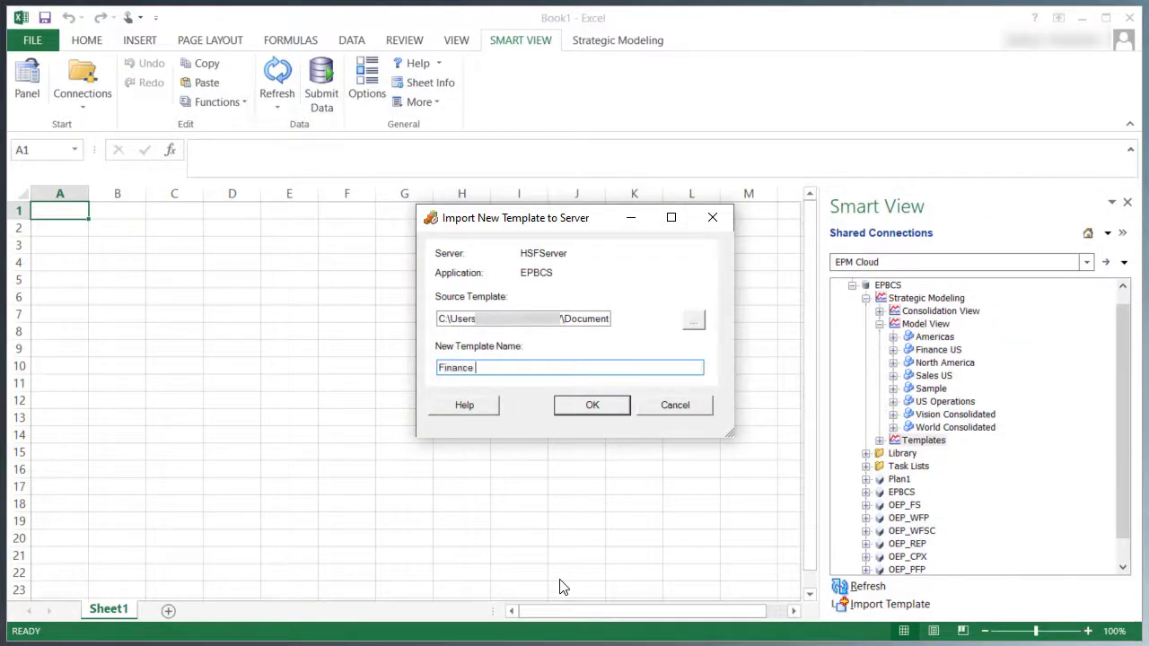
type("Americas")
left_click(621, 405)
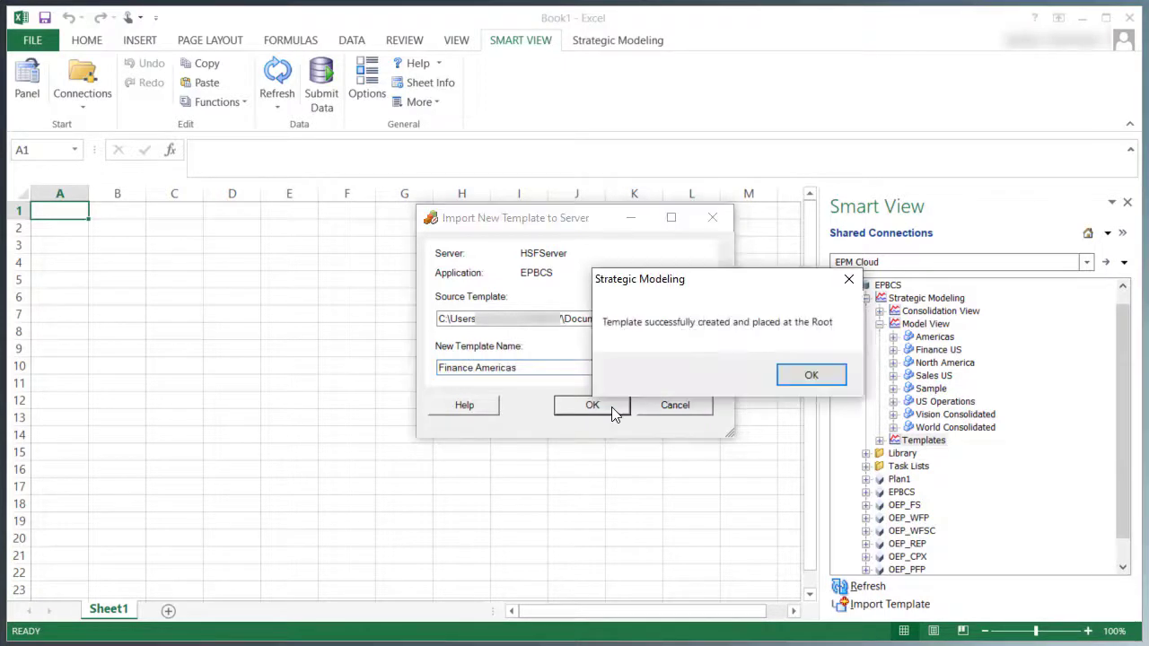
left_click(817, 375)
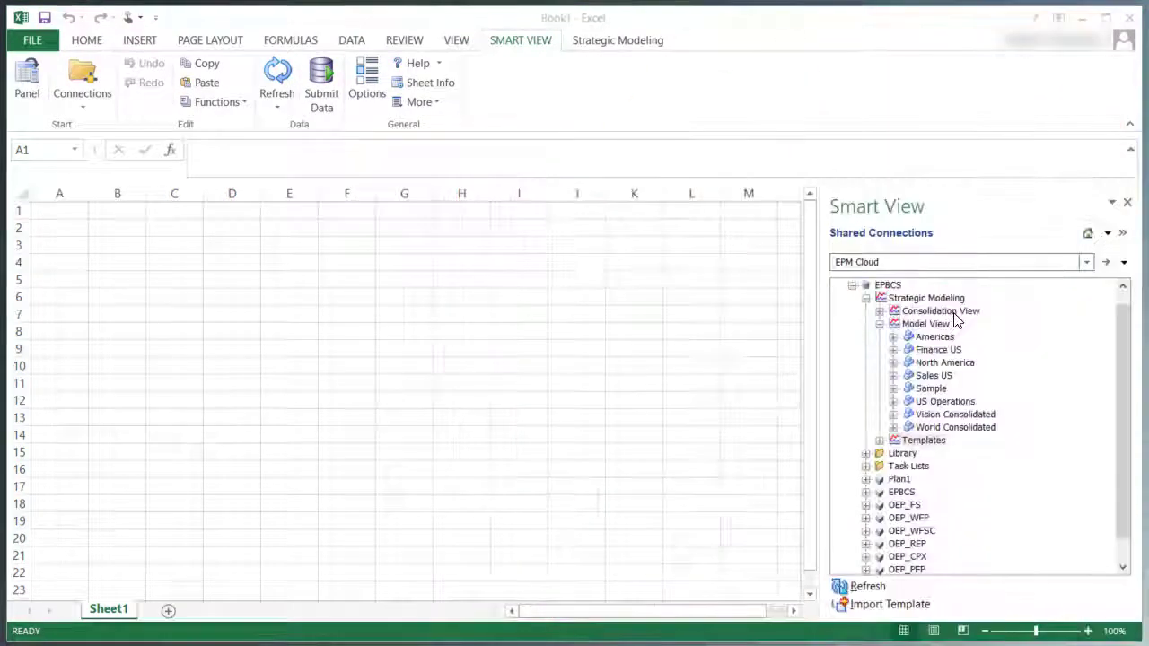
Create a new consolidation structure named World Corporation under Consolidation View.
right_click(957, 312)
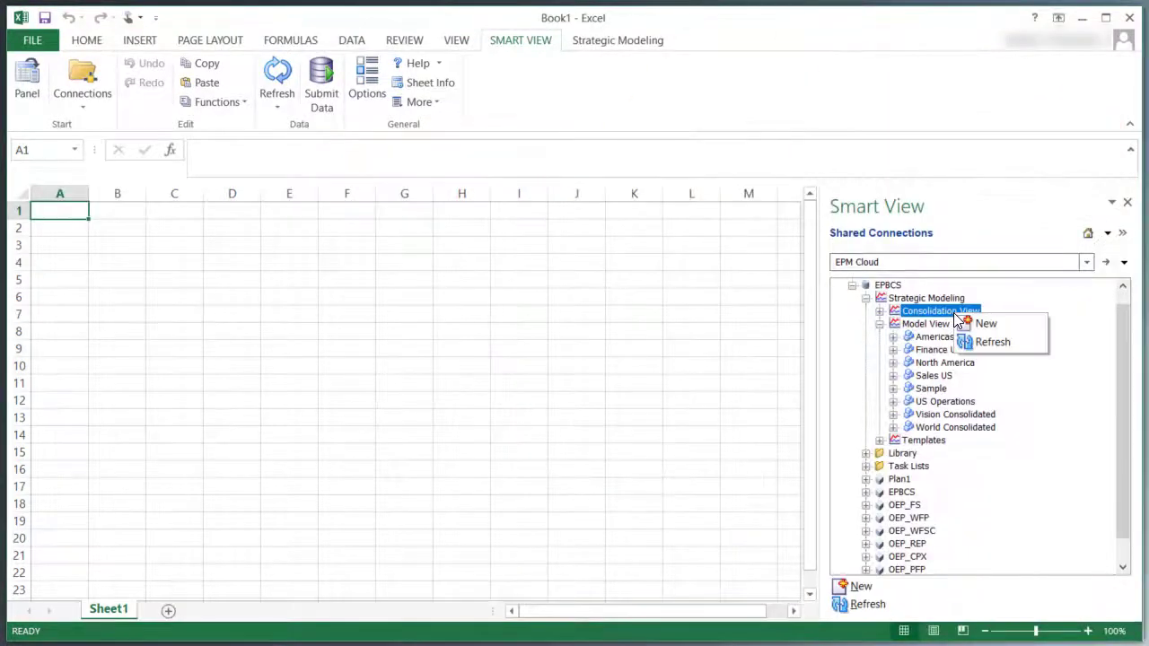
left_click(999, 330)
type("World Corporation")
left_click(561, 352)
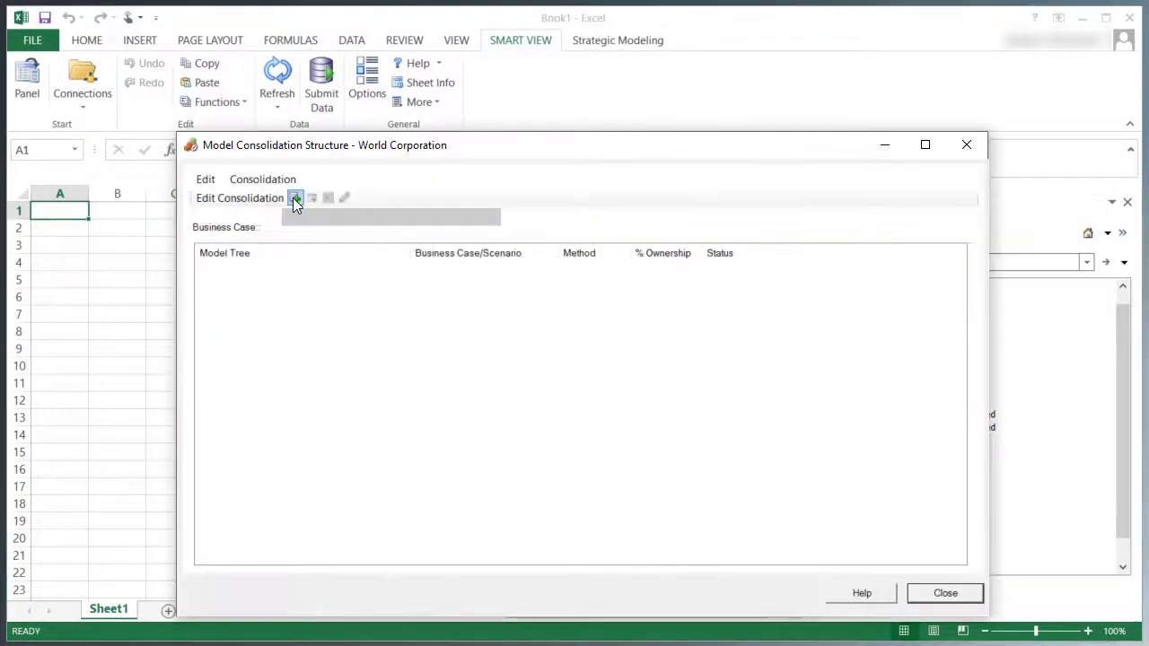
Add the World Consolidated model to the World Corporation consolidation structure.
left_click(294, 197)
left_click_drag(698, 384, 693, 435)
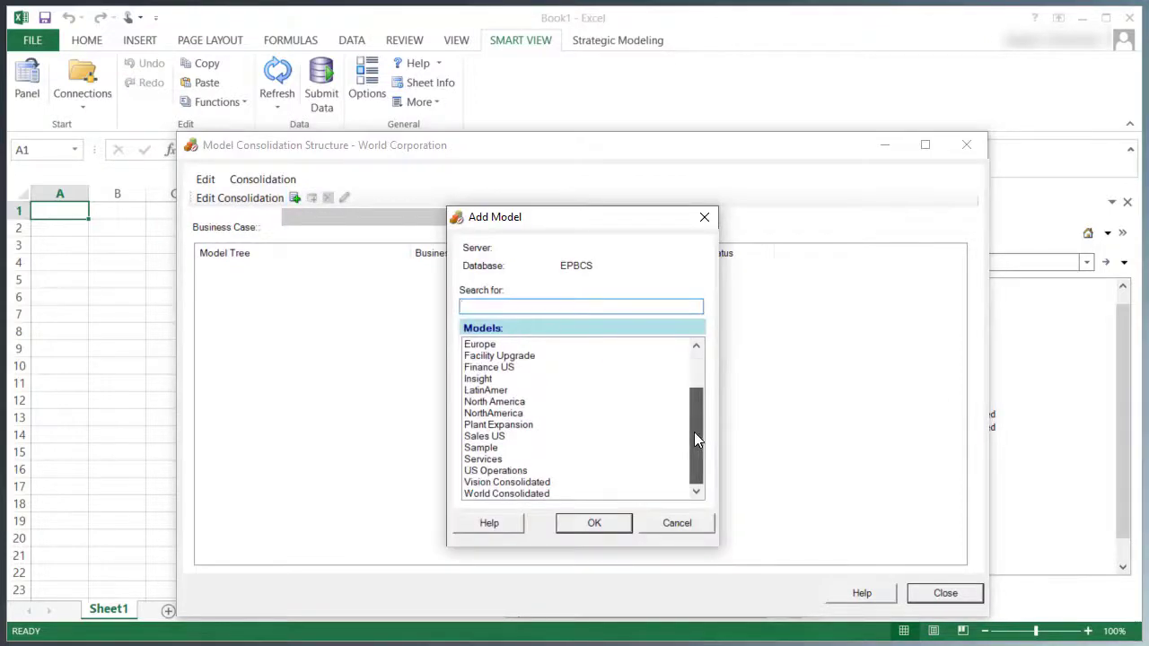
left_click(521, 495)
left_click(583, 523)
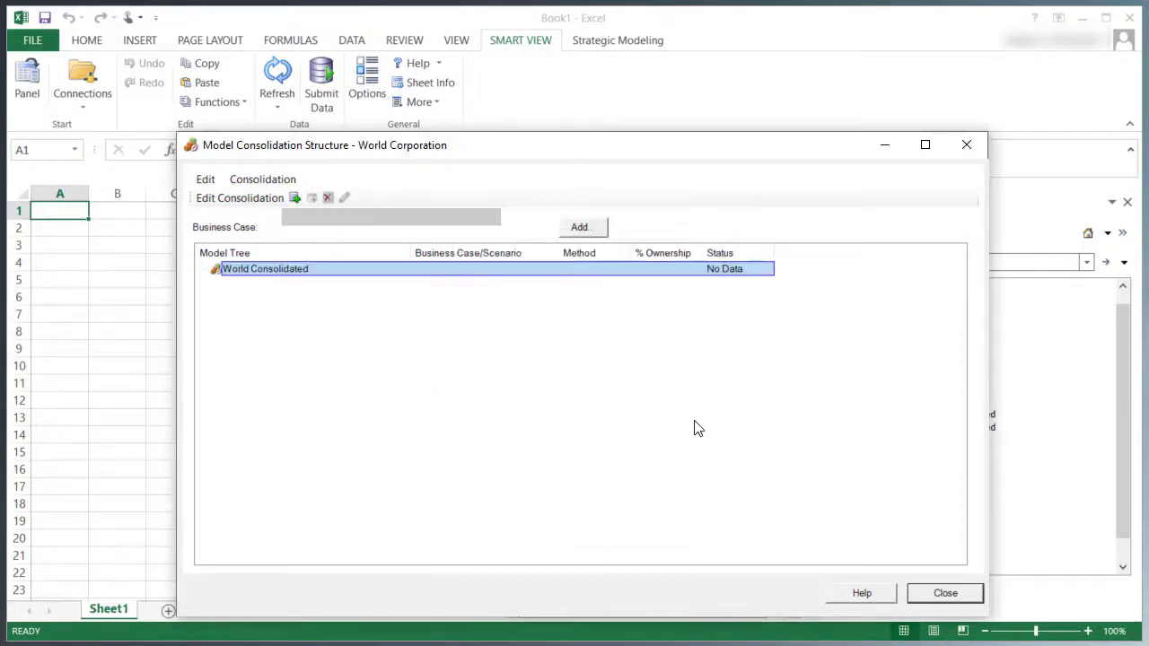
Add a new business case named Baseline to the consolidation, with Expected as the default leaf node scenario to contribute.
left_click(592, 227)
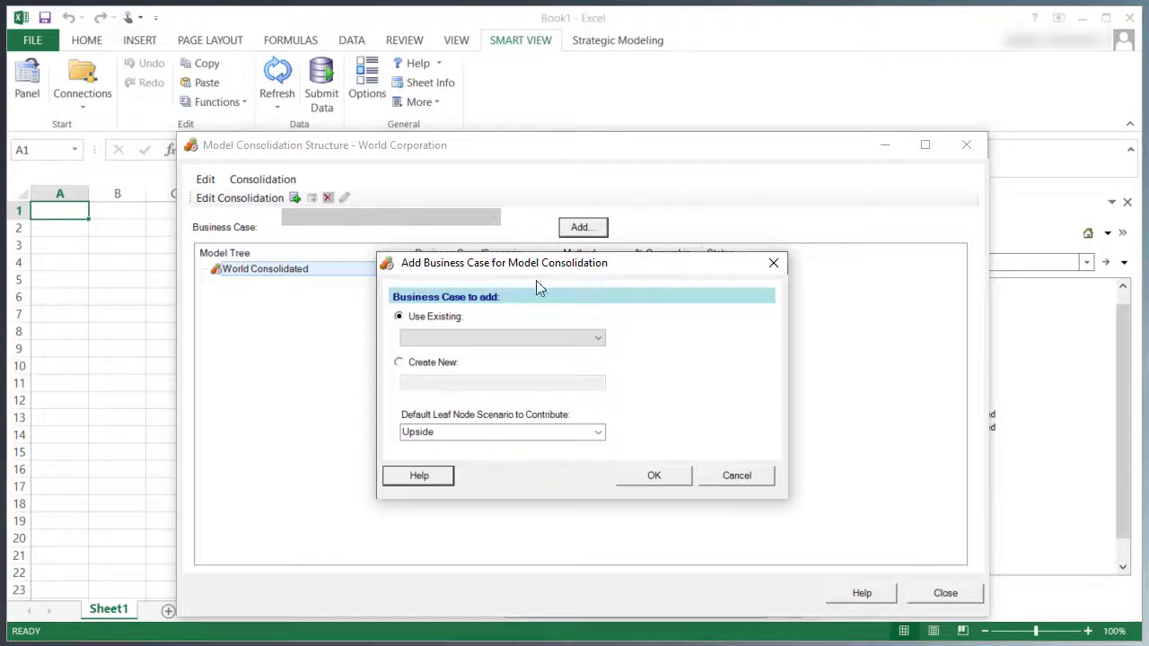
left_click(401, 364)
left_click(508, 383)
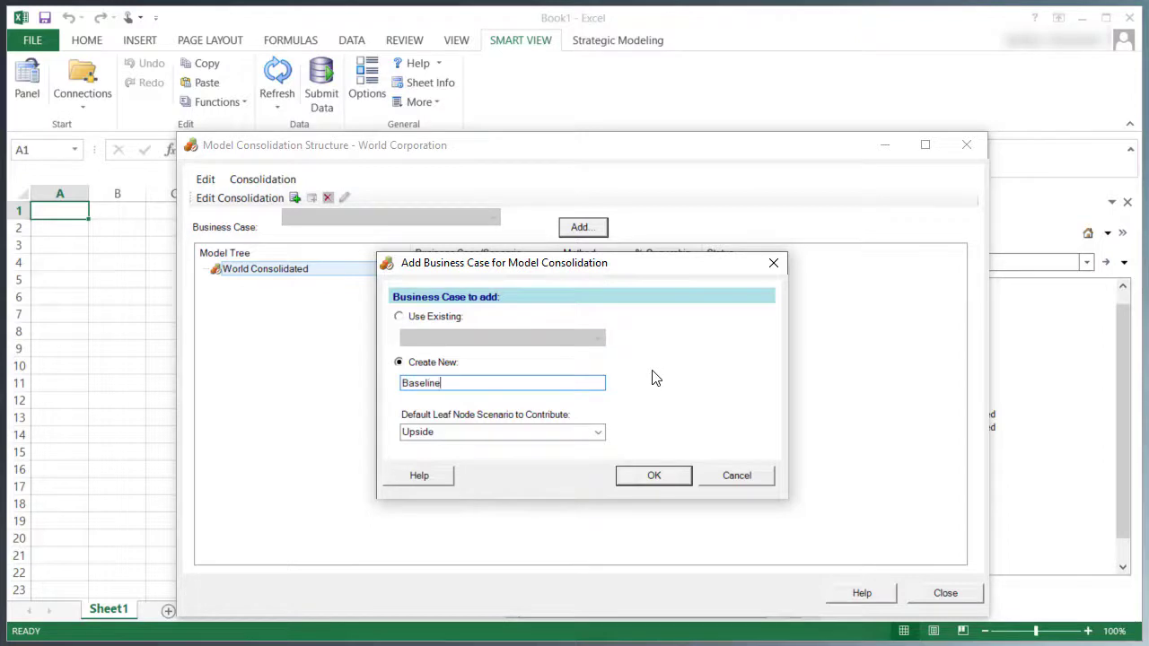
left_click(597, 432)
left_click(508, 458)
left_click(638, 476)
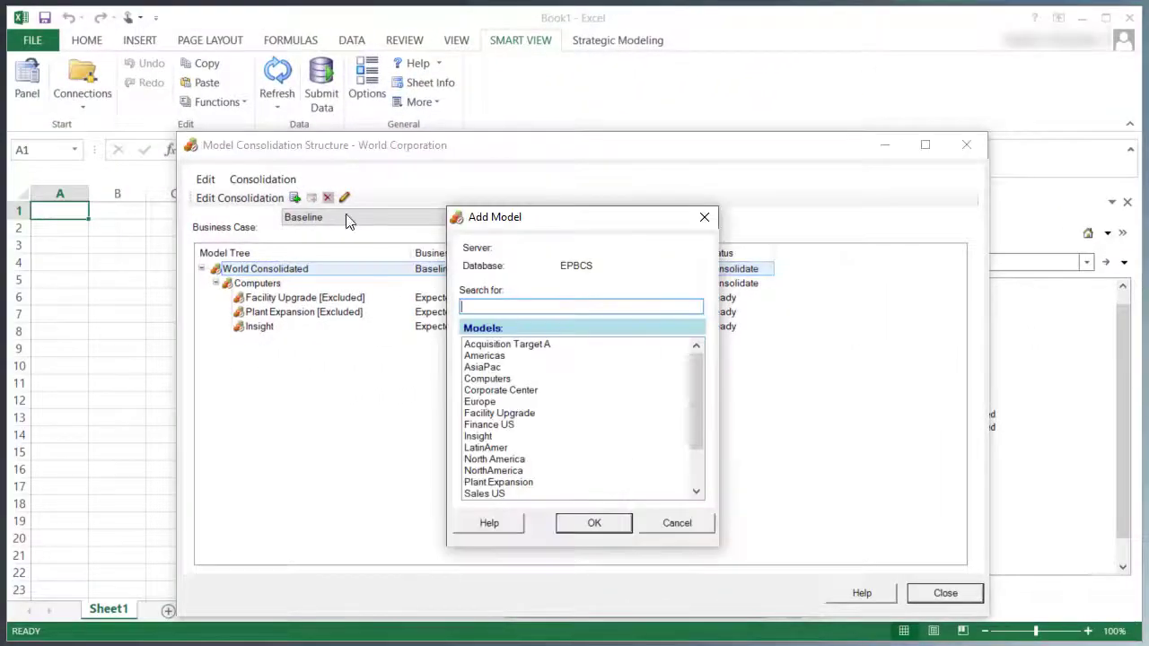
Add the Corporate Center model under World Consolidated, contributing the Expected scenario to Baseline, and close the consolidation structure.
left_click(505, 391)
left_click(594, 524)
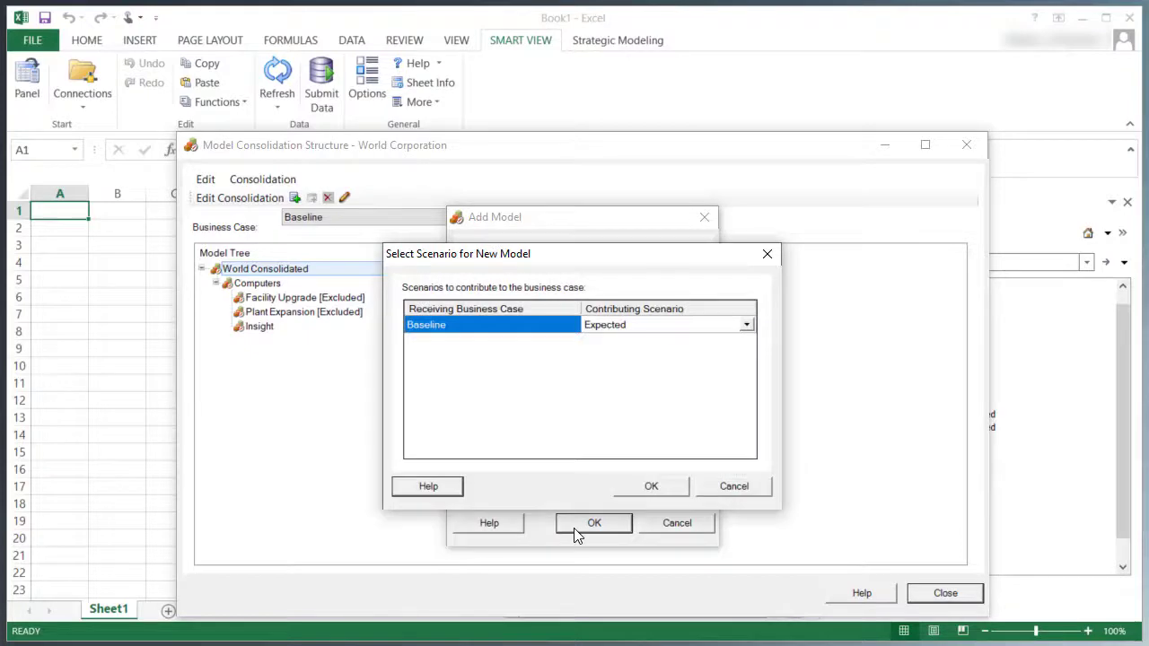
left_click(643, 490)
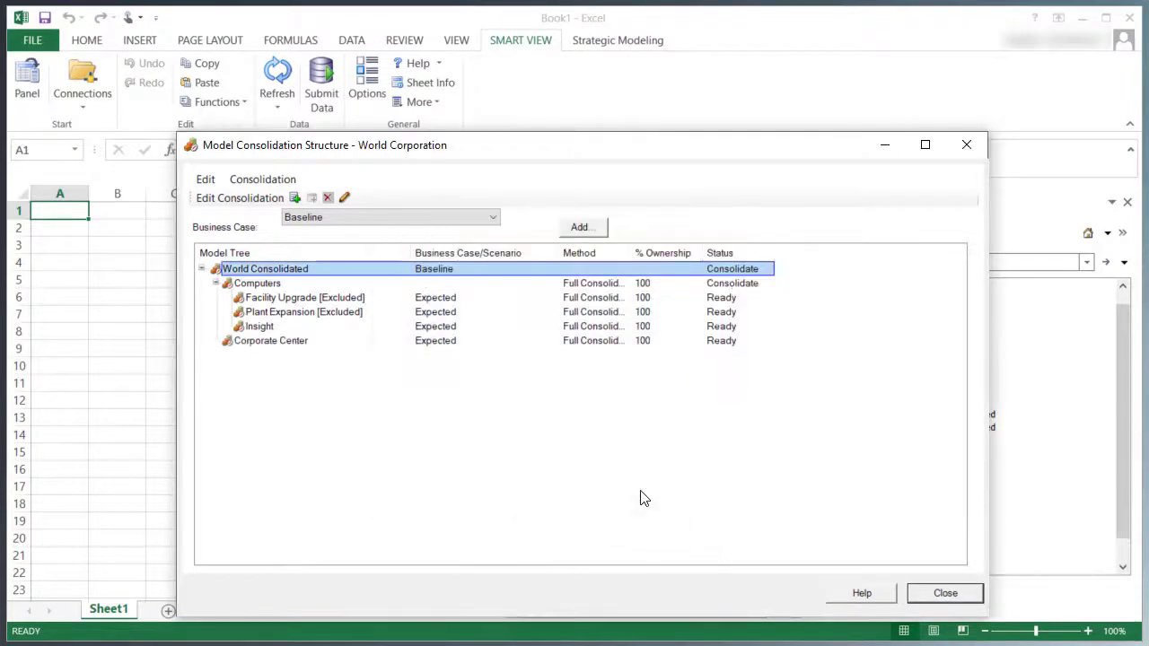
left_click(929, 597)
Open and check out the Americas model from Model View and hide the Smart View connections pane.
right_click(936, 338)
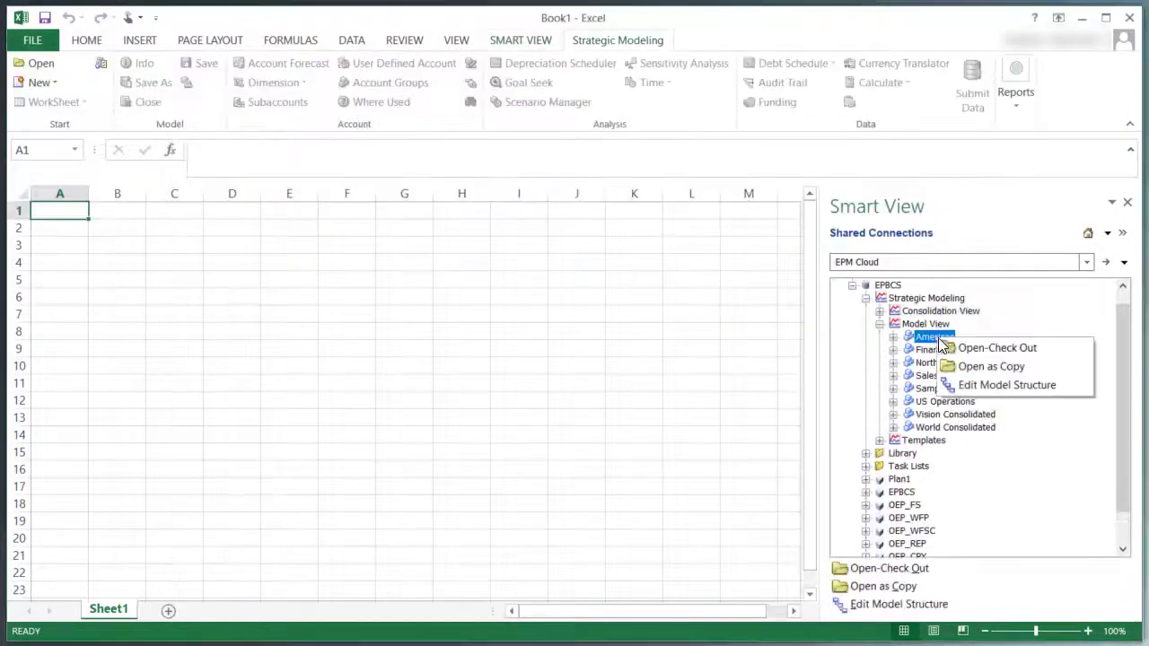
left_click(1004, 350)
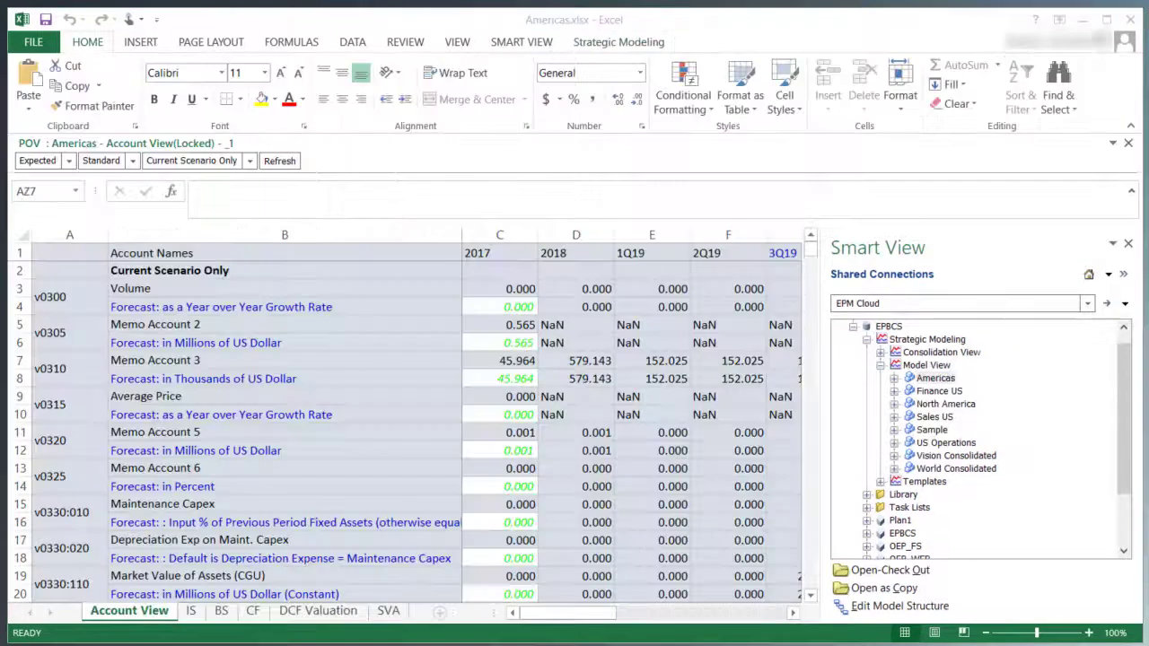
left_click(1129, 245)
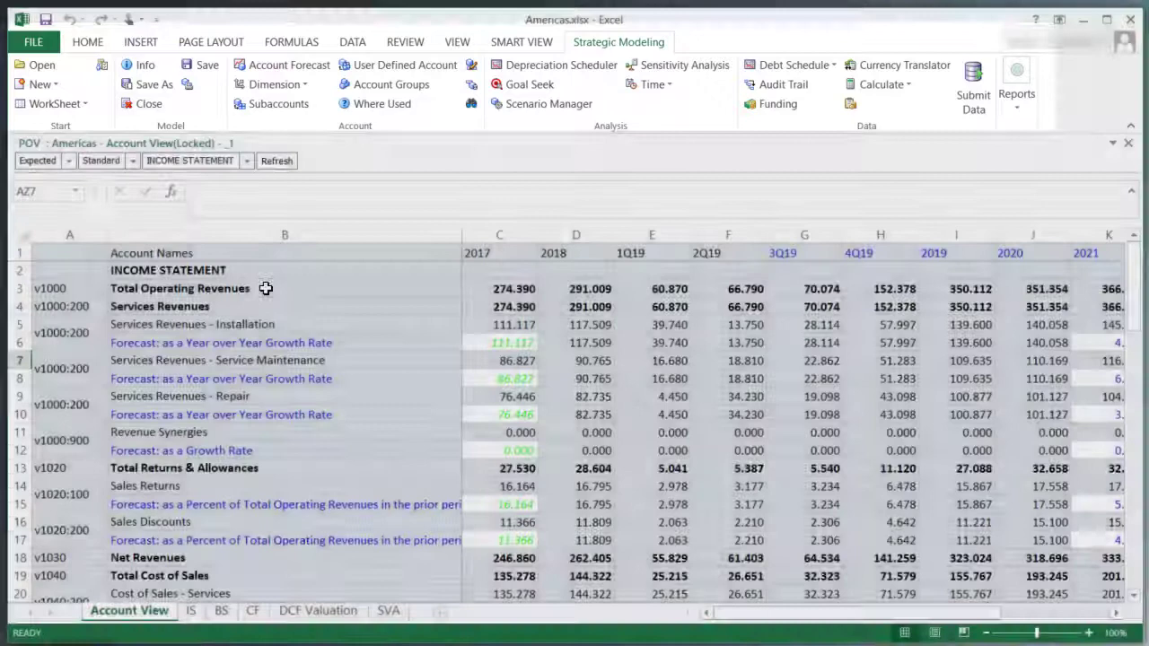
Examine the subaccounts of Total Operating Revenues in the account hierarchy without changing anything.
left_click(265, 288)
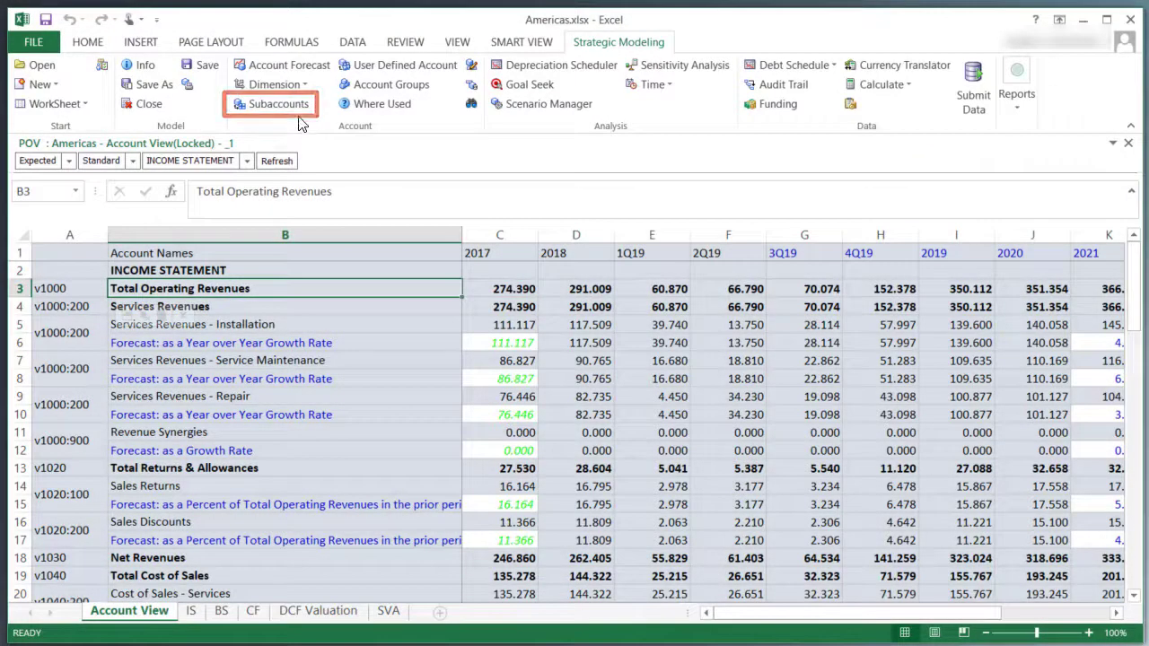
left_click(270, 104)
left_click(376, 356)
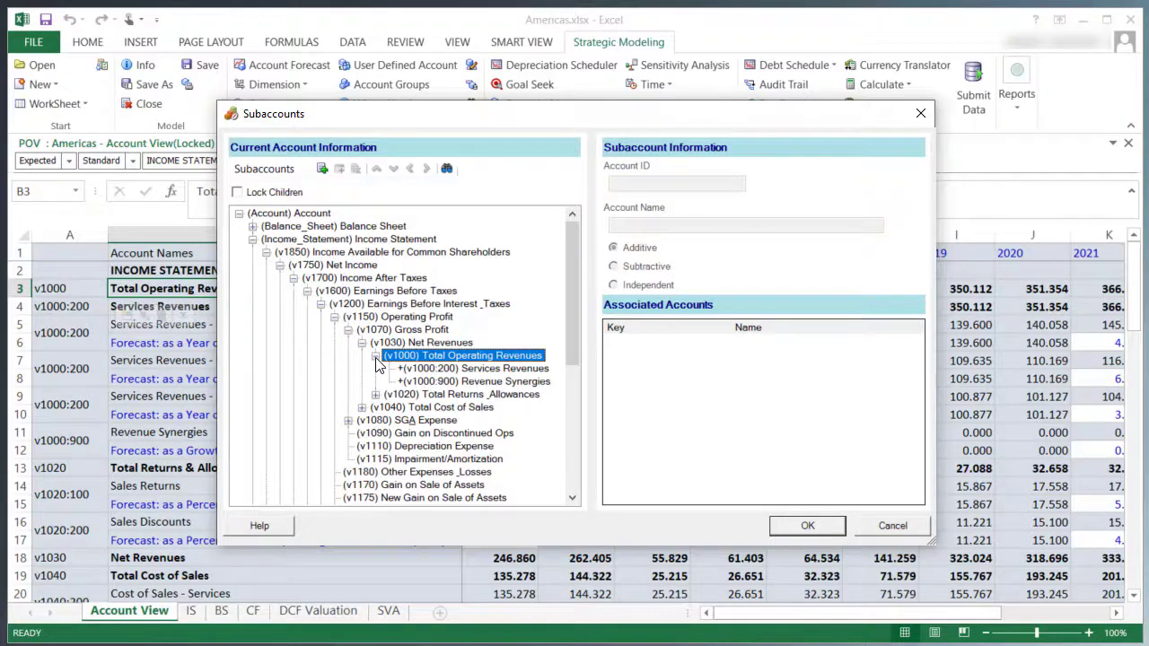
left_click(891, 525)
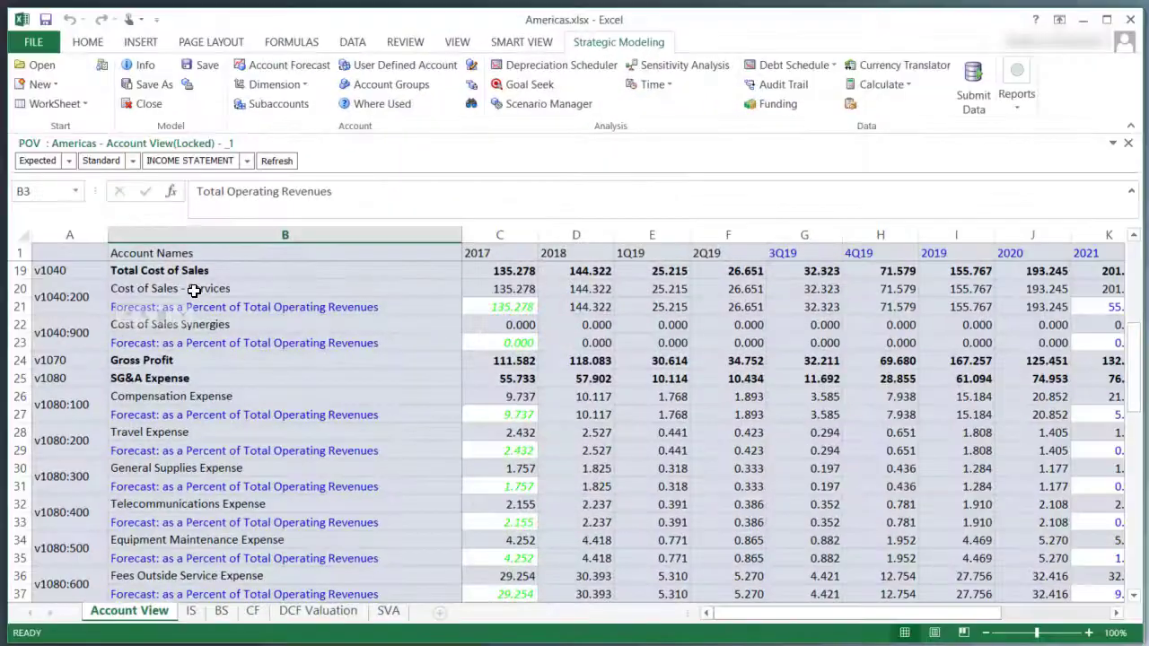
Review the forecast method settings of the Cost of Sales - Services account without changing them.
left_click(194, 289)
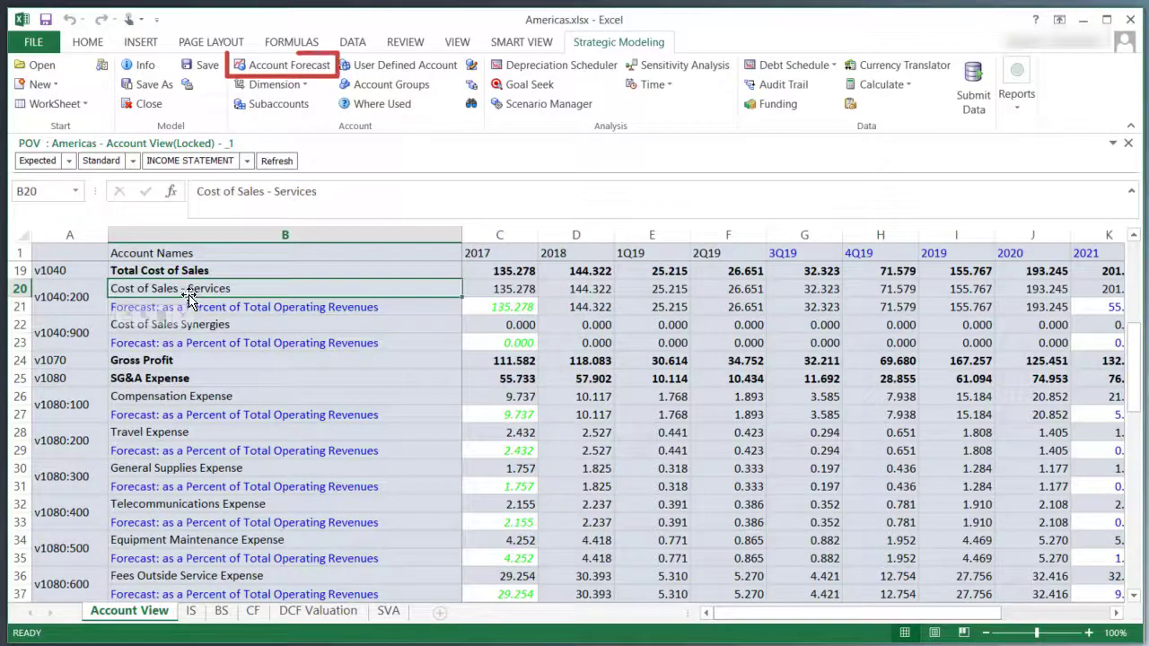
left_click(270, 66)
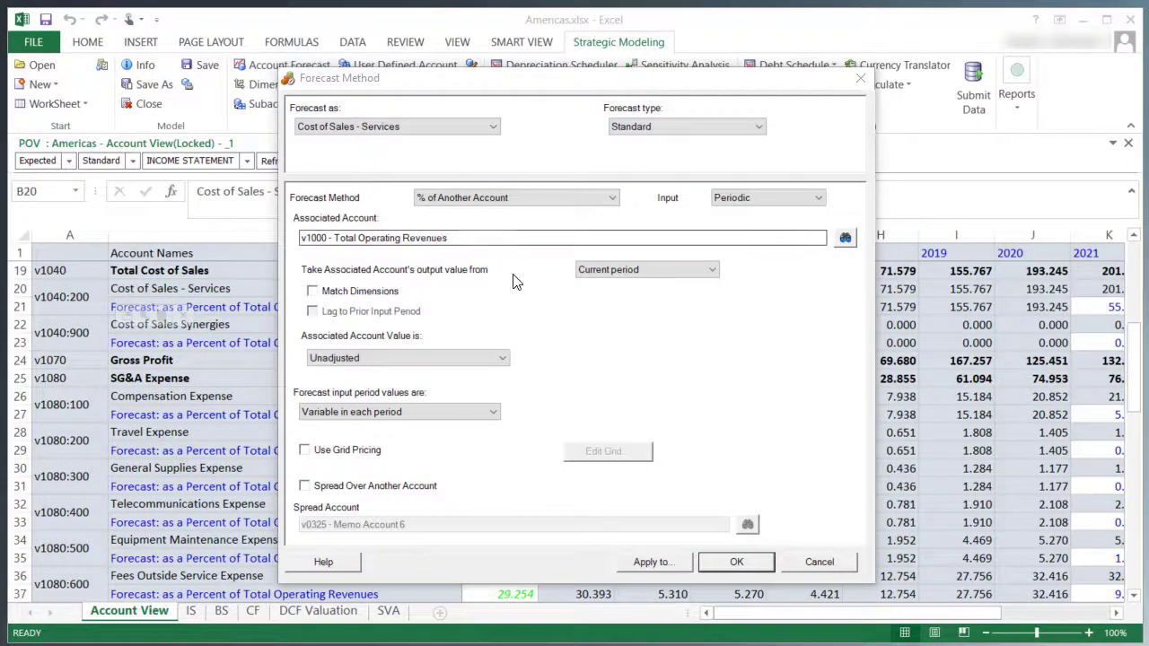
left_click(820, 563)
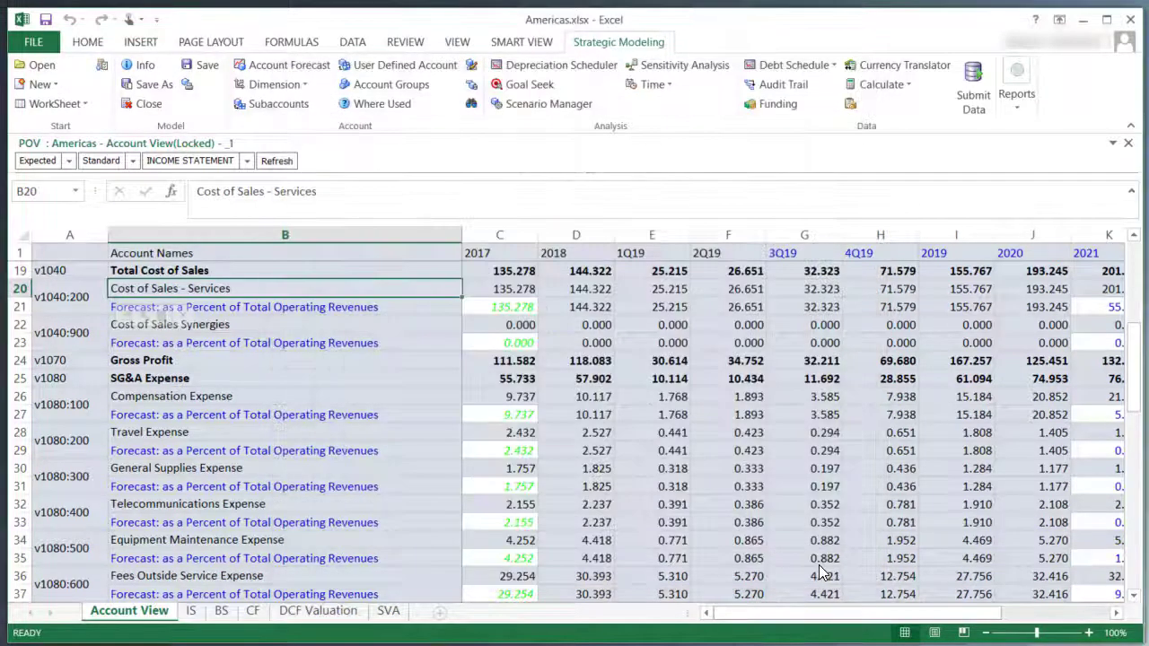
Review the model's Standard funding options for applying cash surplus and funding cash deficits, leaving them as they are.
left_click(779, 106)
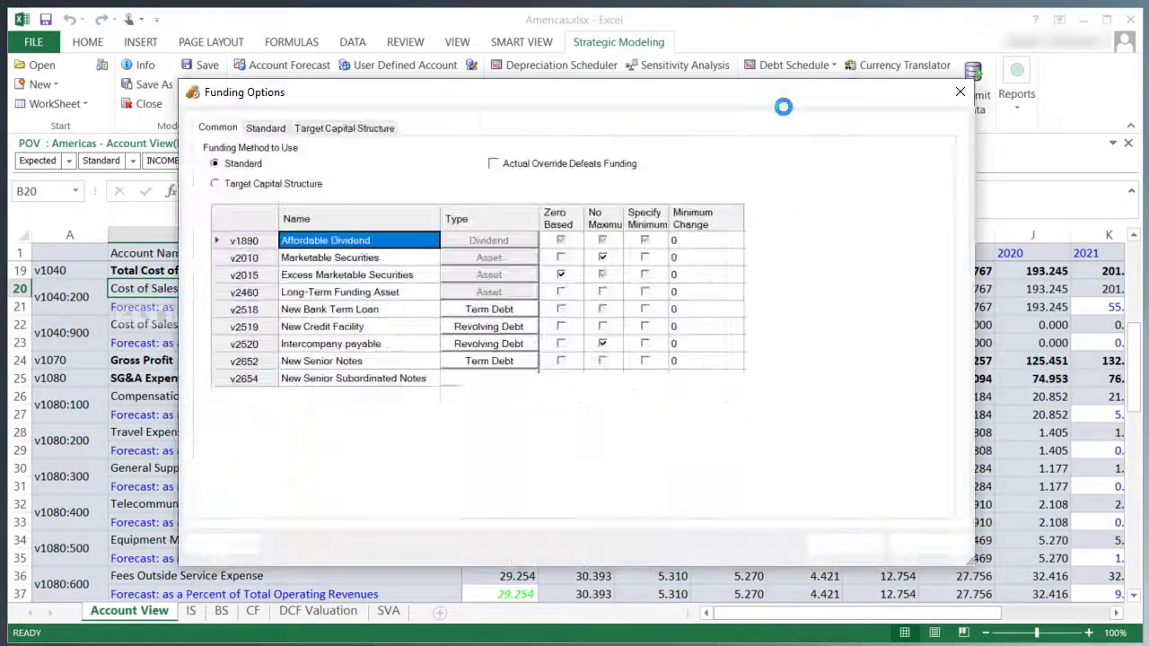
left_click(265, 128)
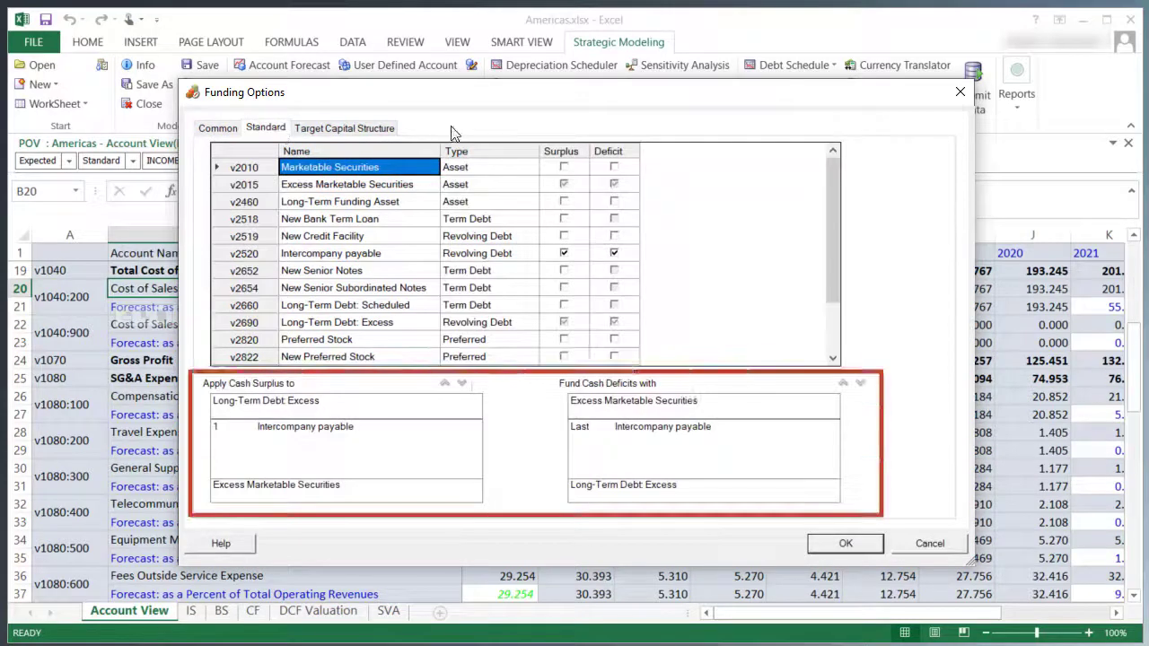
left_click(955, 545)
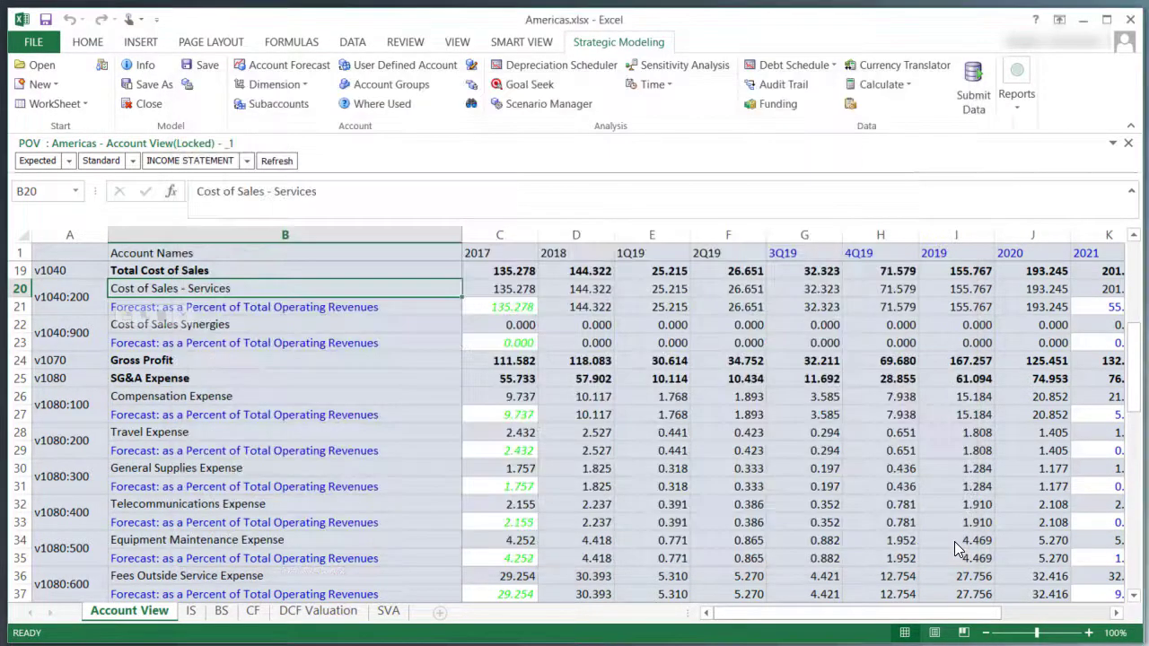
Close the Americas model with the Check in option.
left_click(143, 104)
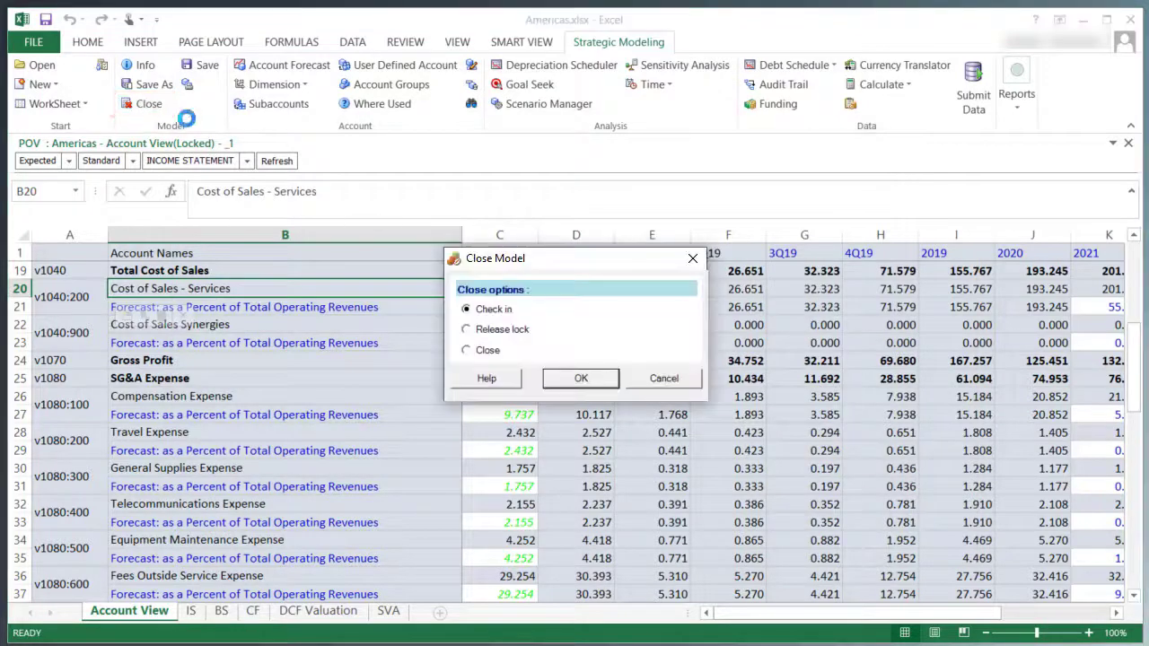
left_click(564, 377)
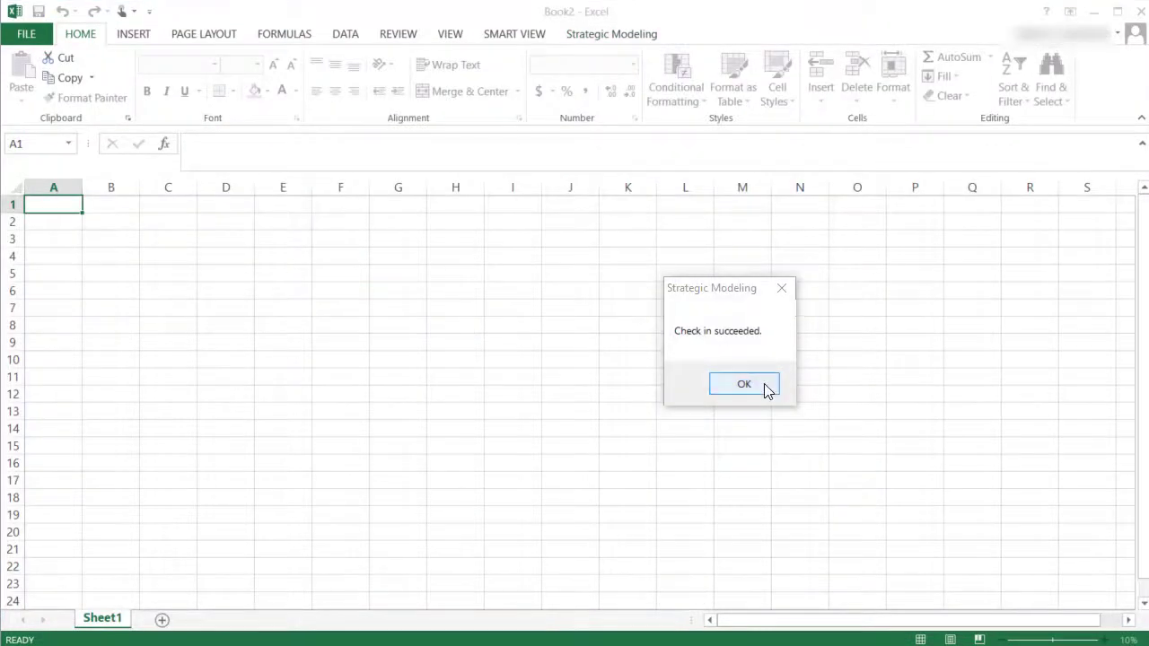
left_click(745, 385)
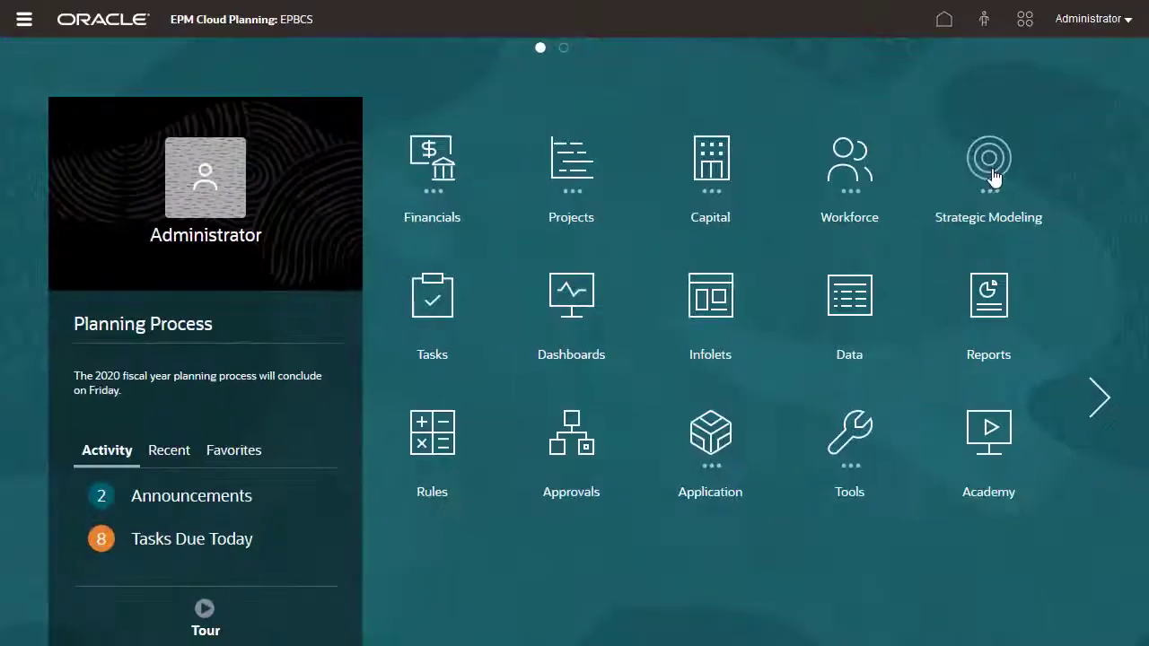
Switch to EPM Cloud Planning on the web and check out the Americas model from Strategic Modeling's Model View.
left_click(913, 212)
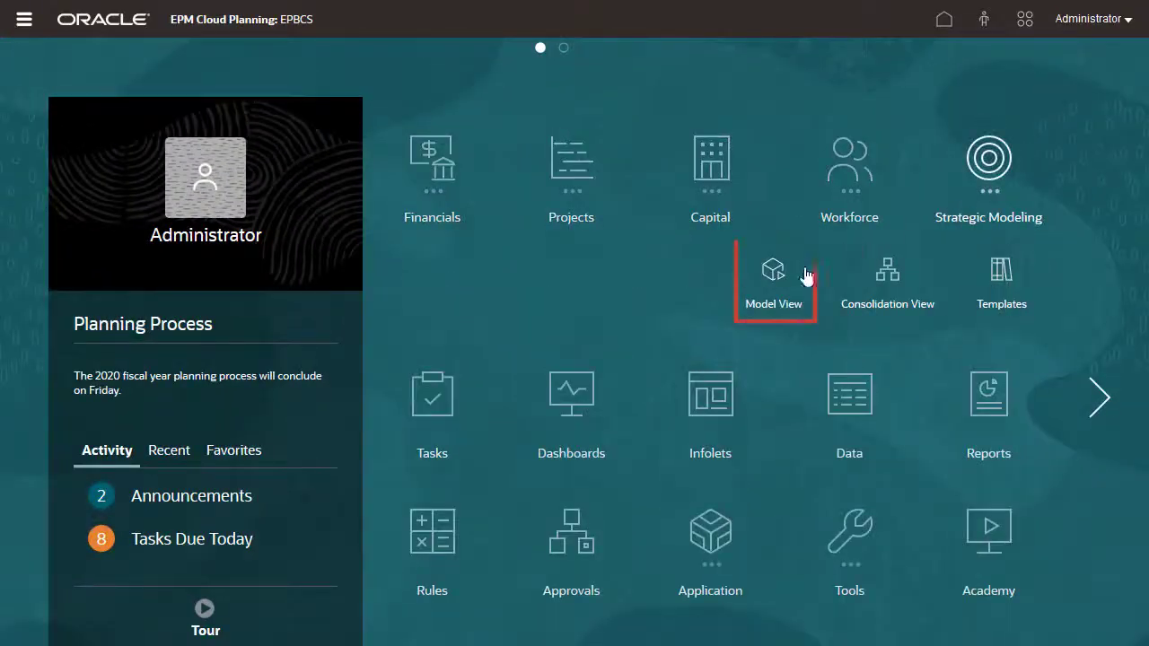
left_click(775, 286)
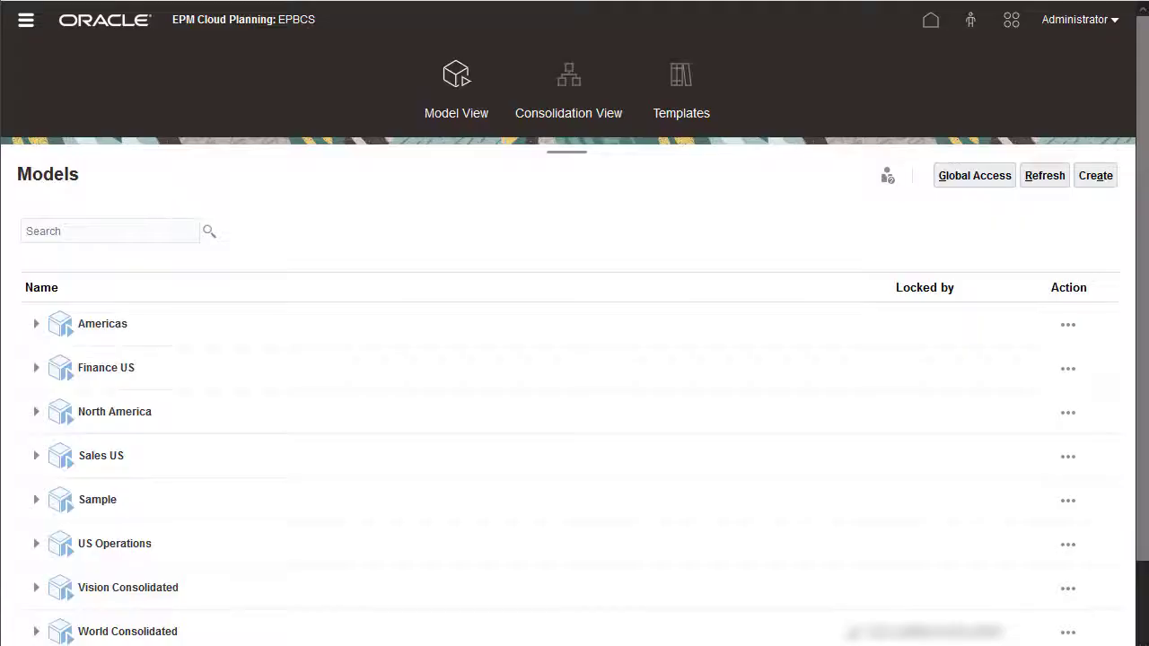
left_click(1068, 330)
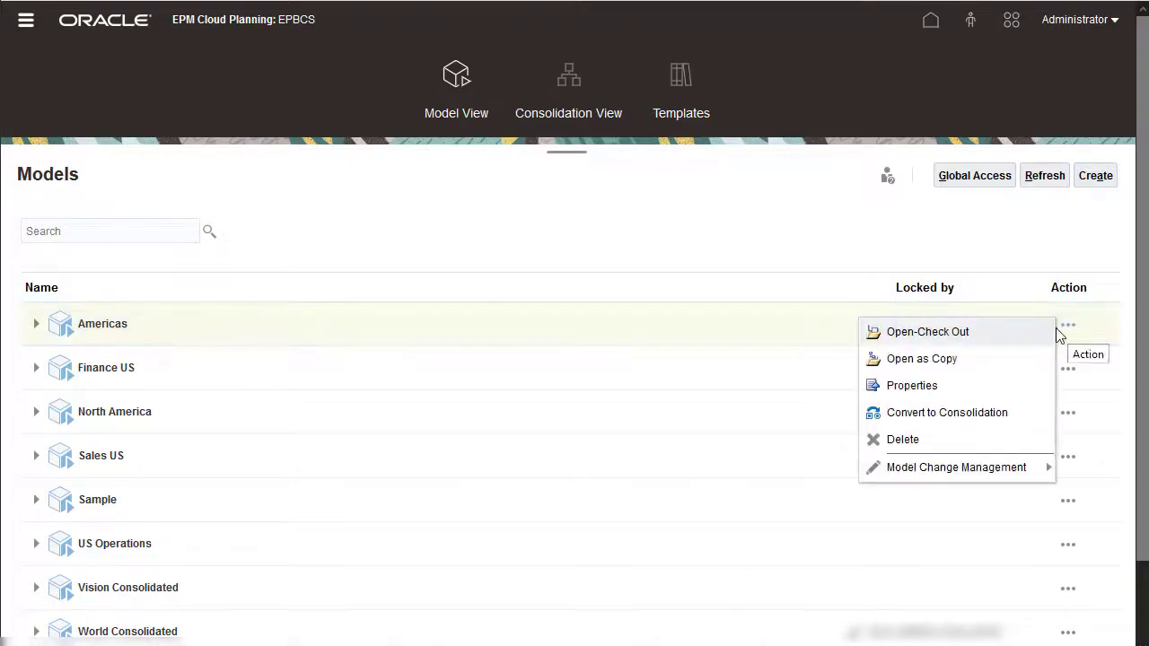
left_click(988, 334)
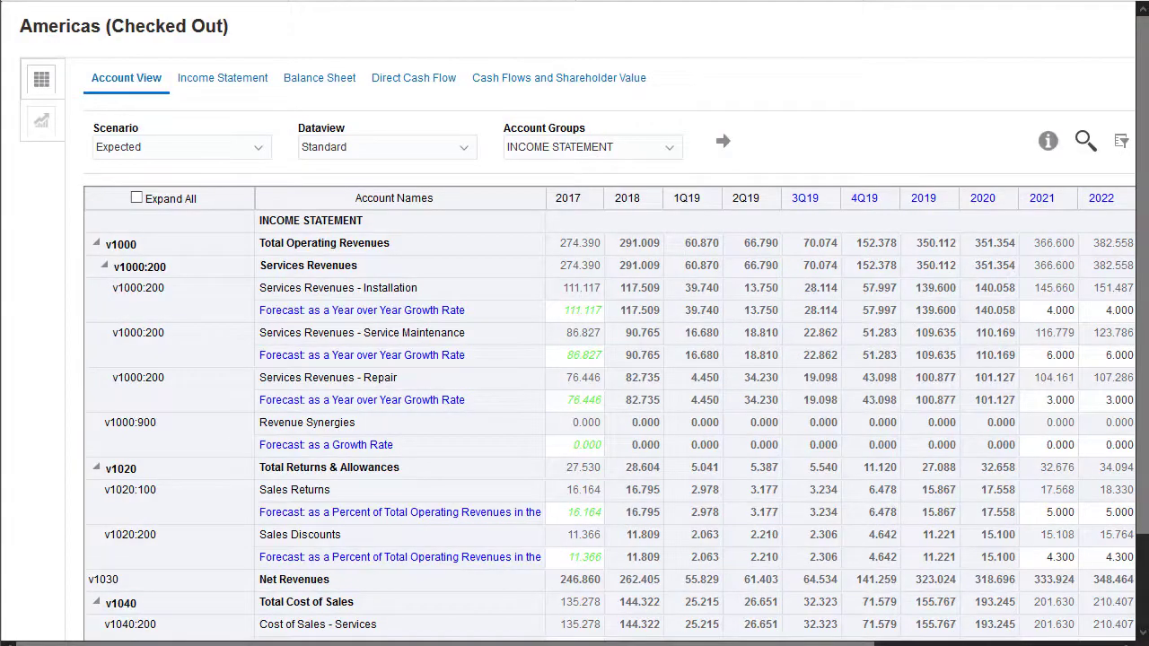